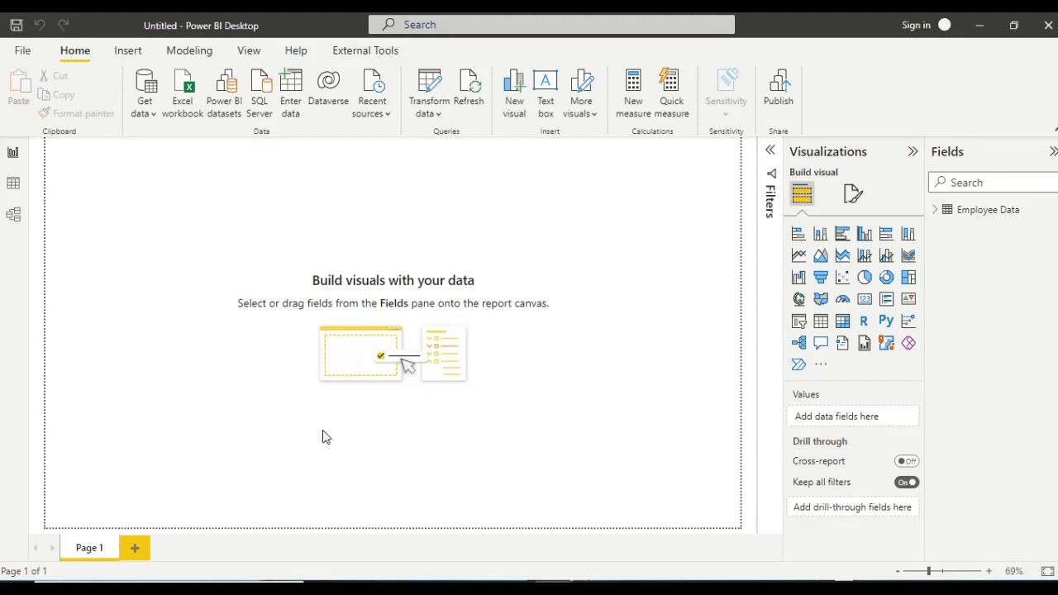
Examine the Hire Date and End Date columns in the Employee Data table
{"action": "left_click", "coordinate": [14, 184]}
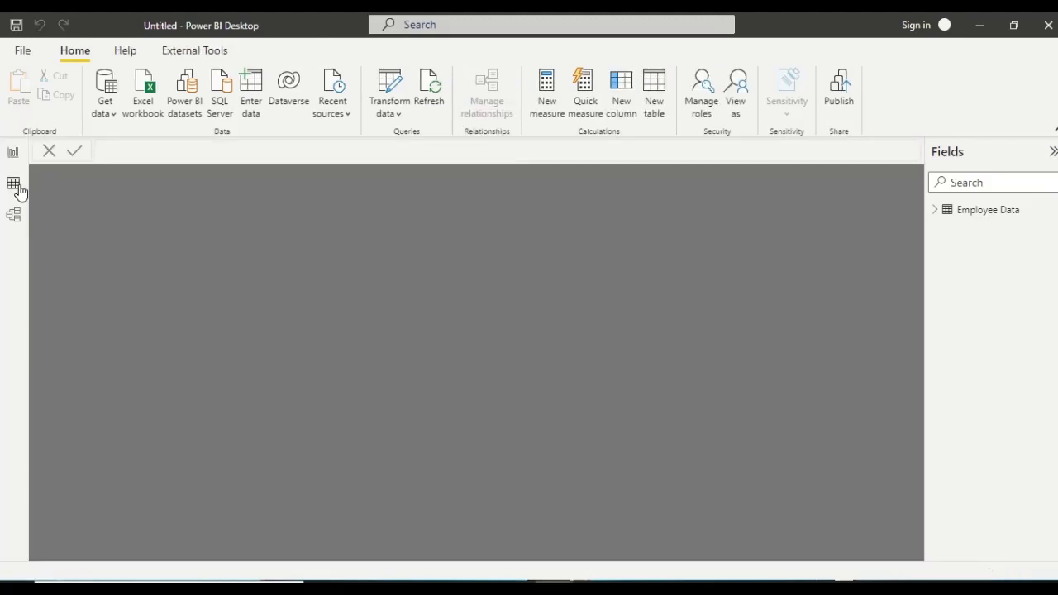
{"action": "left_click", "coordinate": [949, 217]}
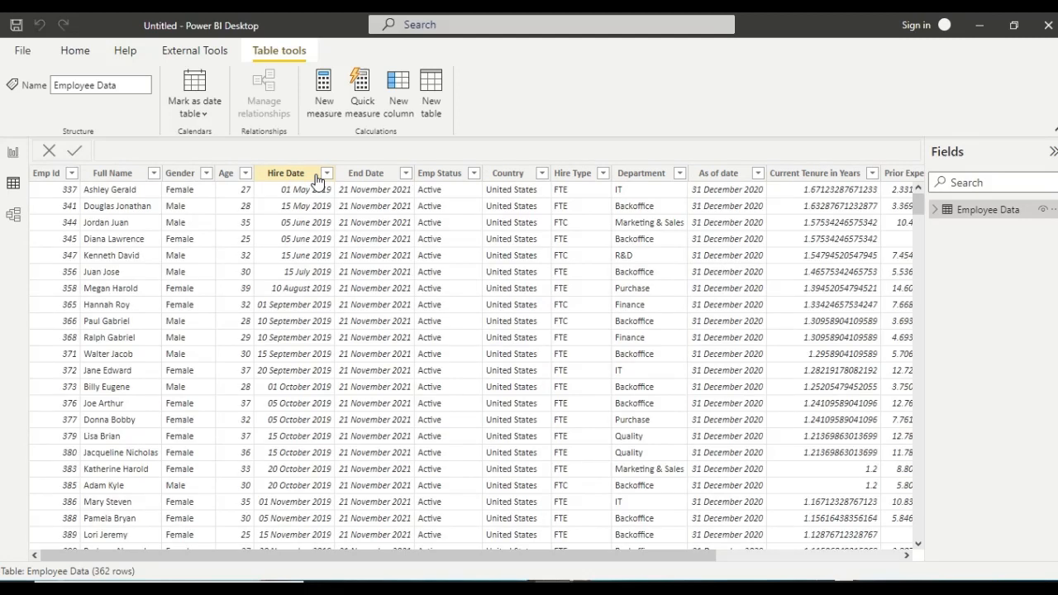
{"action": "left_click", "coordinate": [314, 177]}
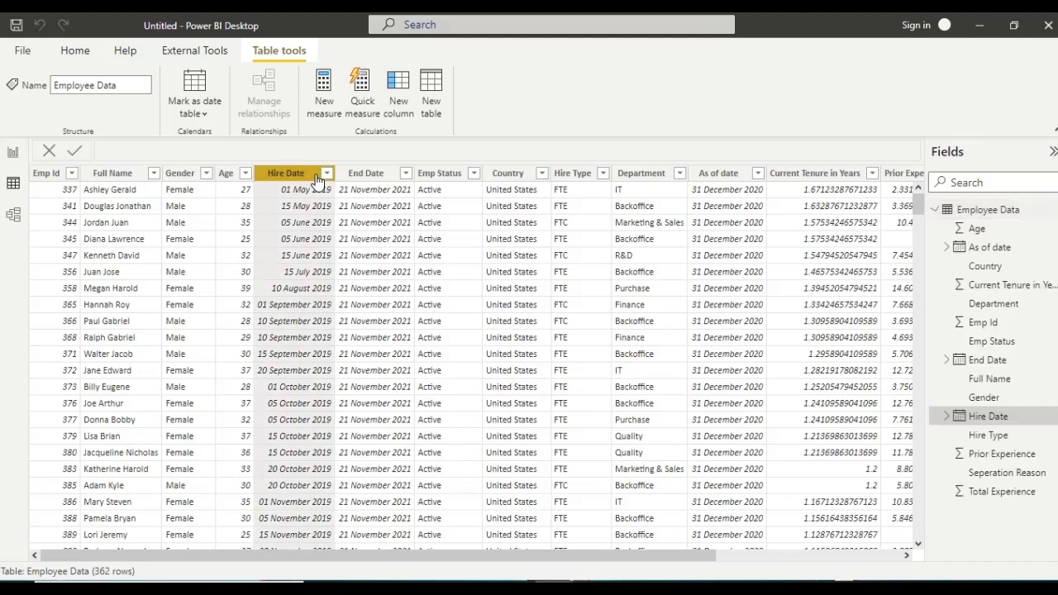
{"action": "left_click", "coordinate": [374, 177]}
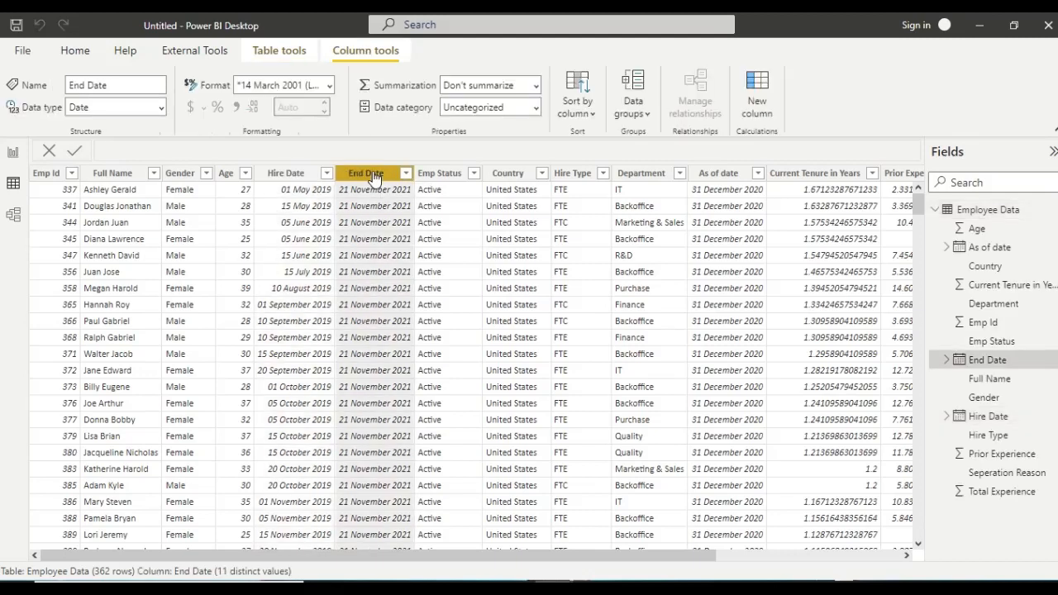
{"action": "left_click", "coordinate": [279, 179]}
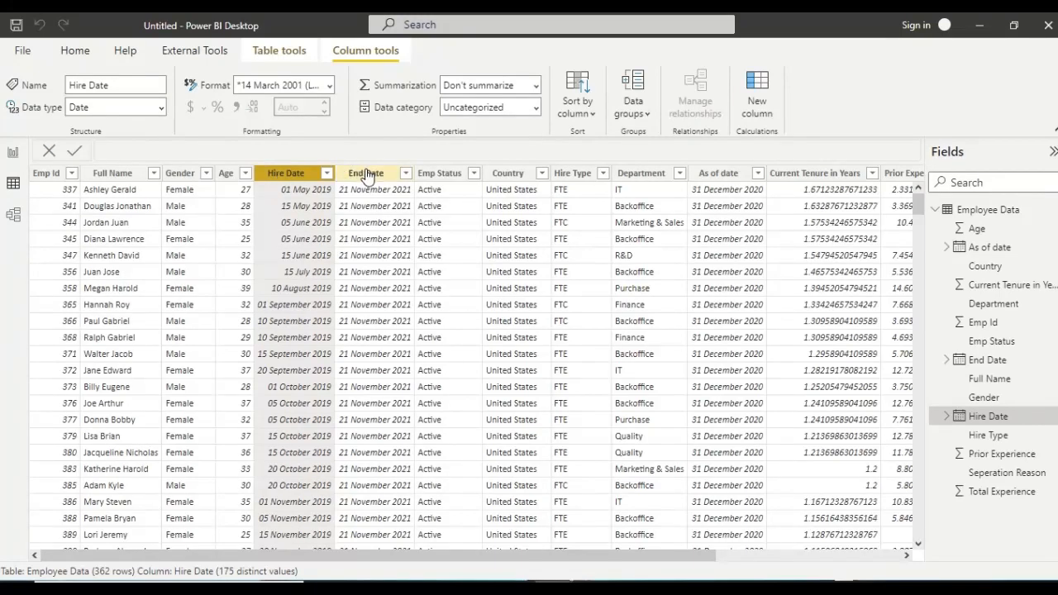
{"action": "left_click", "coordinate": [366, 172]}
{"action": "left_click", "coordinate": [296, 174]}
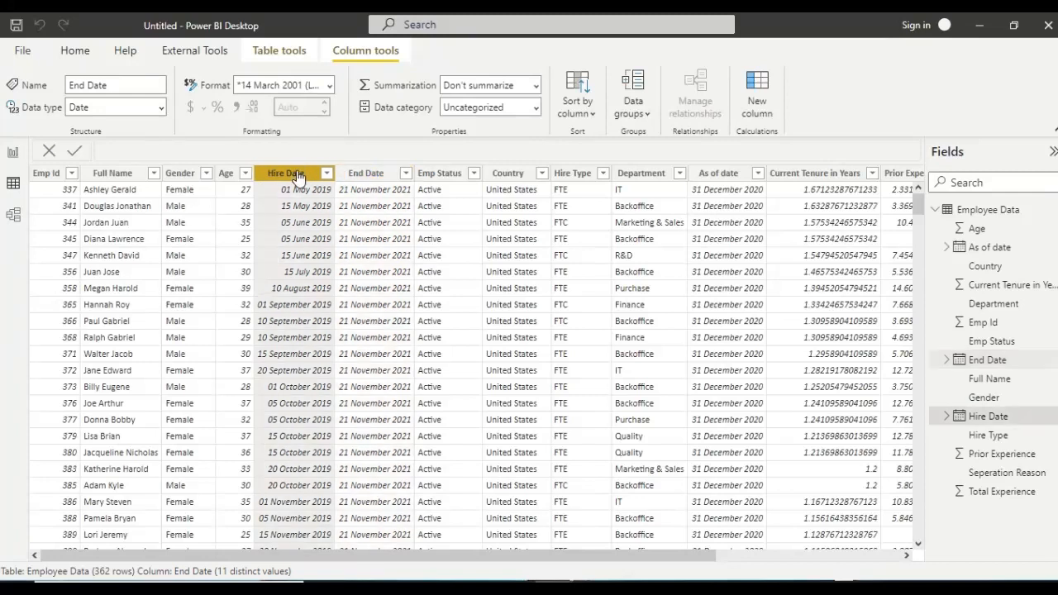
{"action": "left_click", "coordinate": [366, 173]}
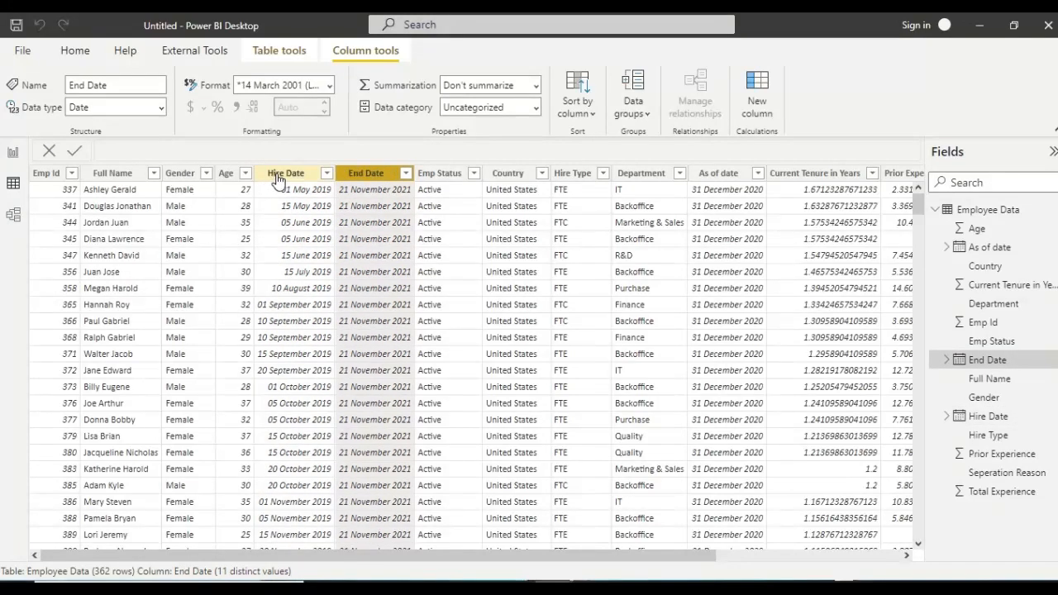
{"action": "left_click", "coordinate": [283, 173]}
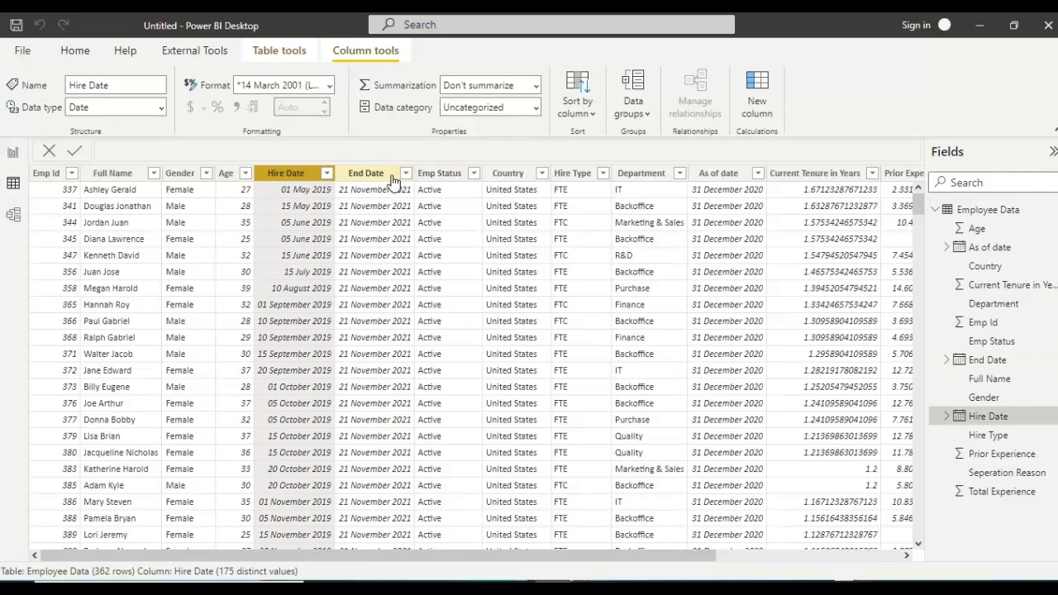
{"action": "left_click", "coordinate": [382, 177]}
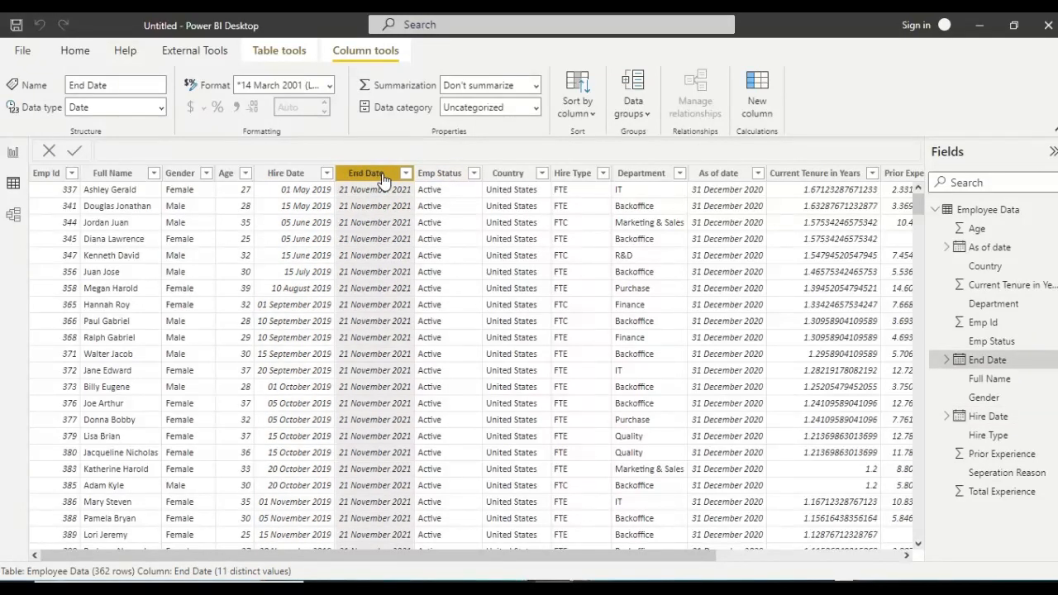
{"action": "left_click", "coordinate": [300, 177]}
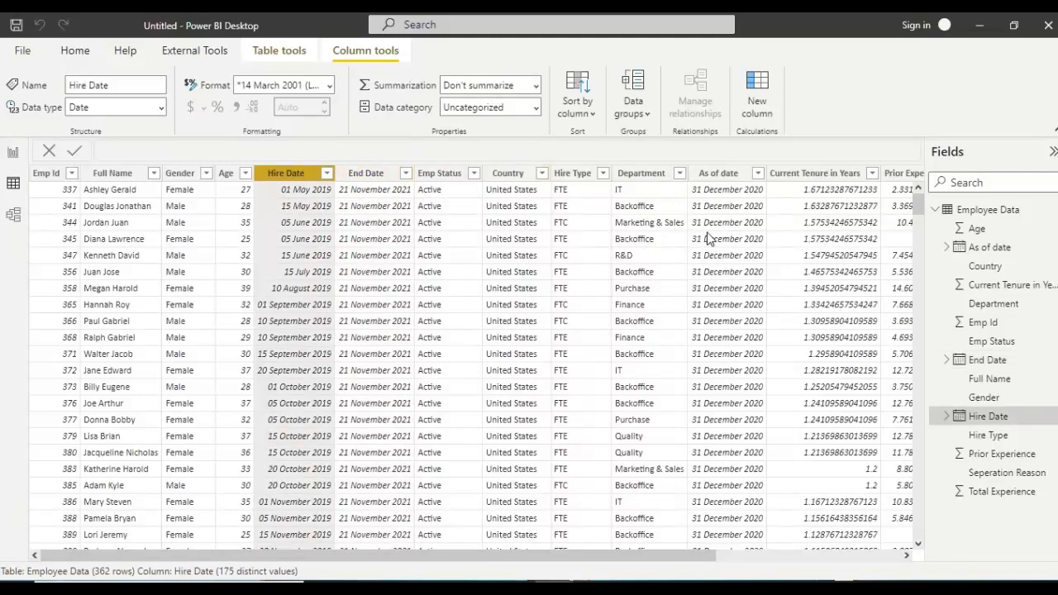
{"action": "left_click", "coordinate": [937, 211]}
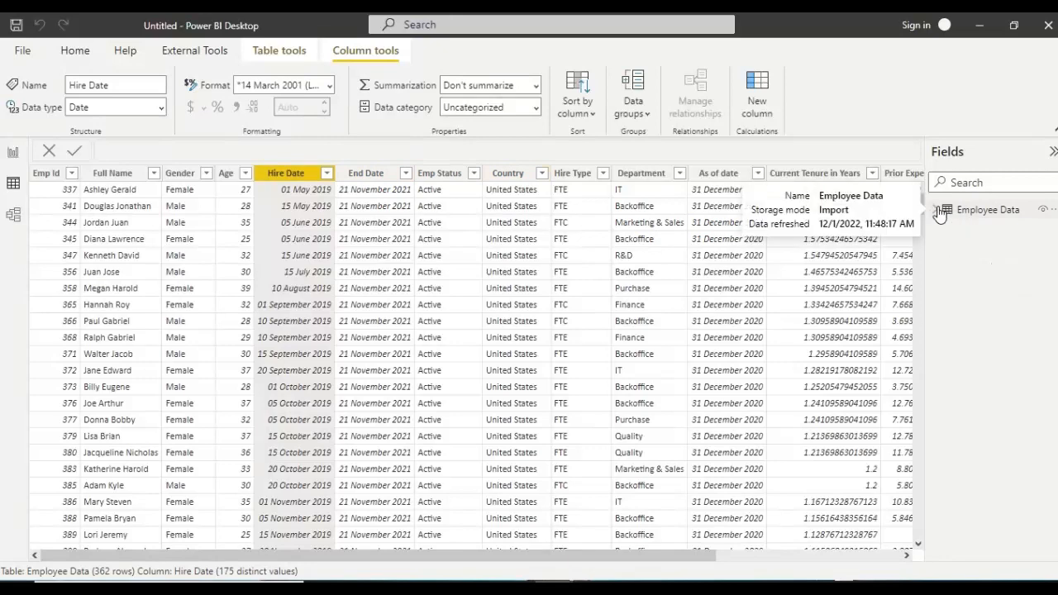
Create a calculated table Calendar from CALENDARAUTO() using variables calTable and CalenderTable, adding columns Year ("YYYY"), Month No (MONTH) and Month ("mmm")
{"action": "left_click", "coordinate": [18, 156]}
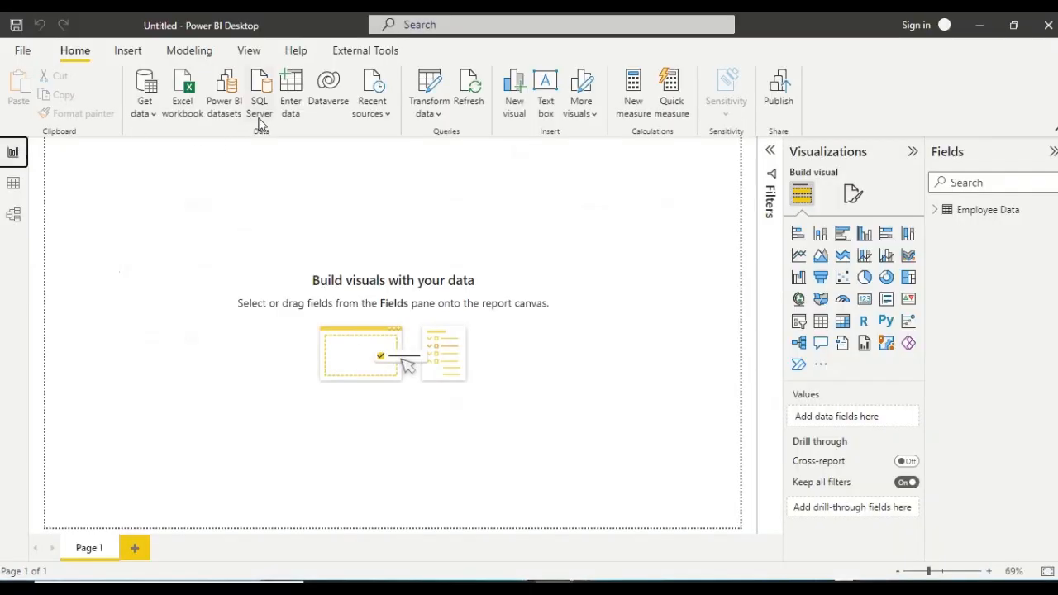
{"action": "left_click", "coordinate": [184, 50]}
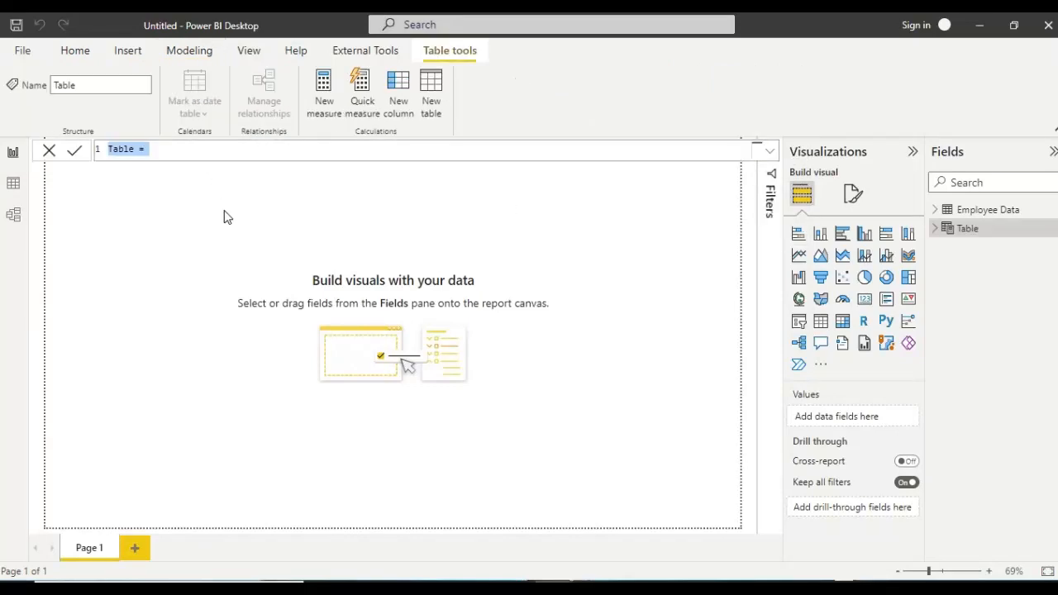
{"action": "type", "text": "Calendar = var calTable = CALENDARAUTO() var CalenderTable = ADDCOLUMNS(calTable, \"Year\", FORMAT([Date], \"YYYY\"), \"Month No\", MONTH([Date]), \"Month\", FORMAT([Date],\"mmm\")) return CalenderTable"}
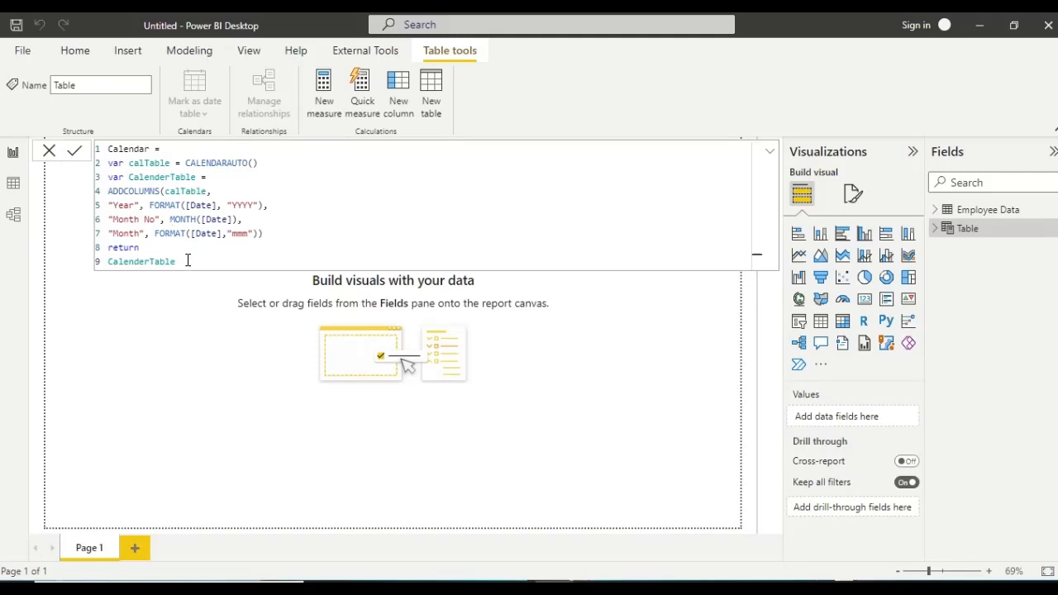
{"action": "key", "text": "Return"}
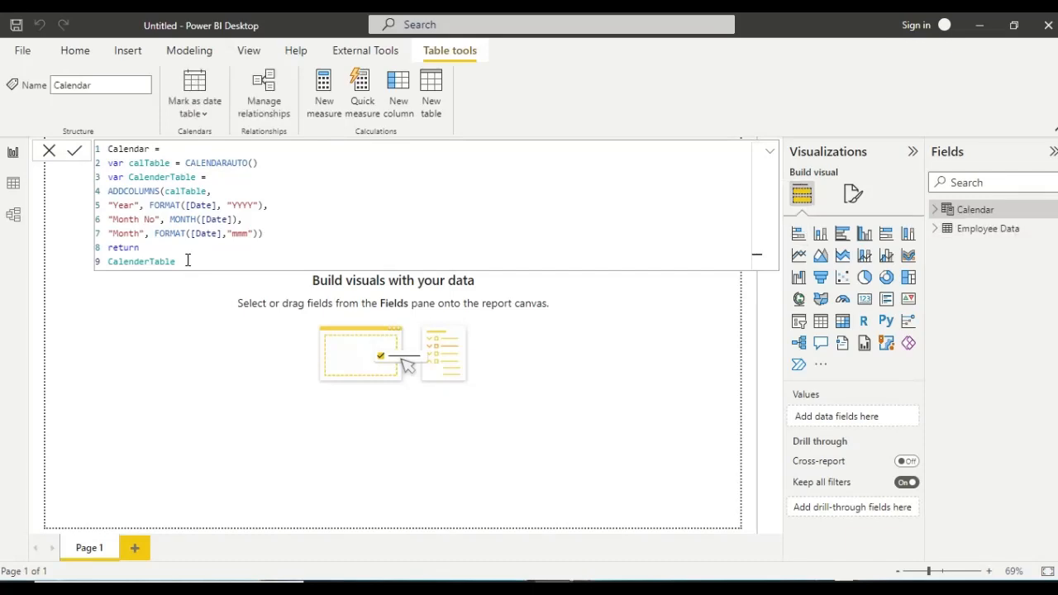
{"action": "left_click", "coordinate": [594, 354]}
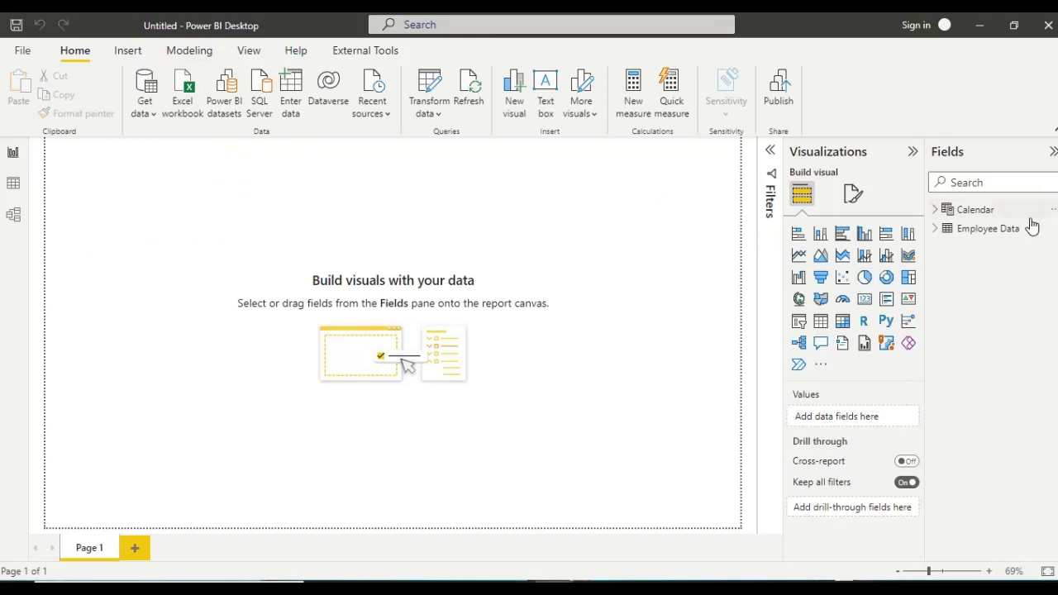
Mark the Calendar table as a date table, using Date as its date column
{"action": "left_click", "coordinate": [1002, 213]}
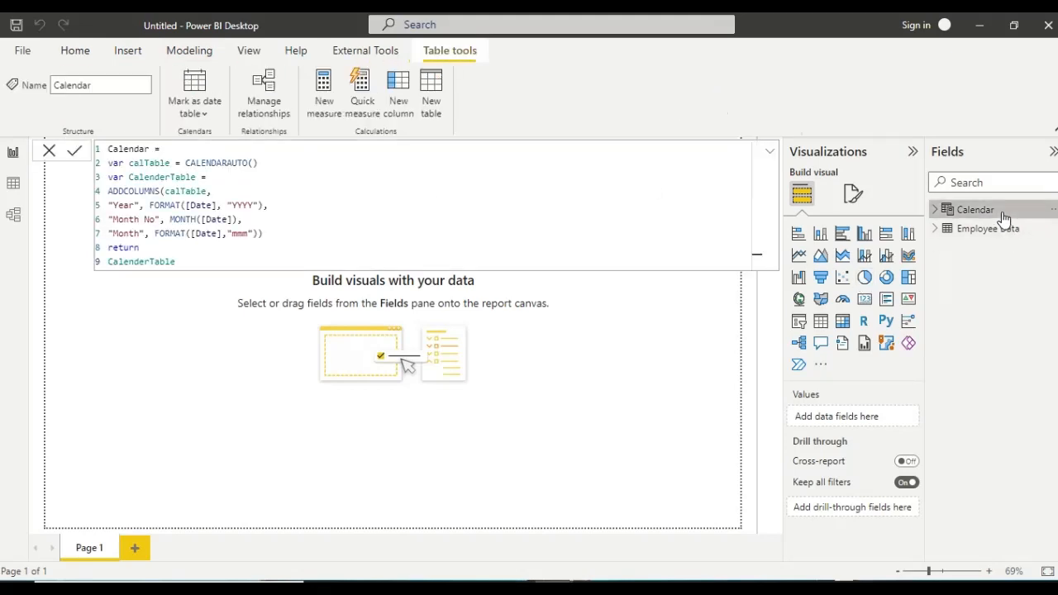
{"action": "left_click", "coordinate": [196, 116]}
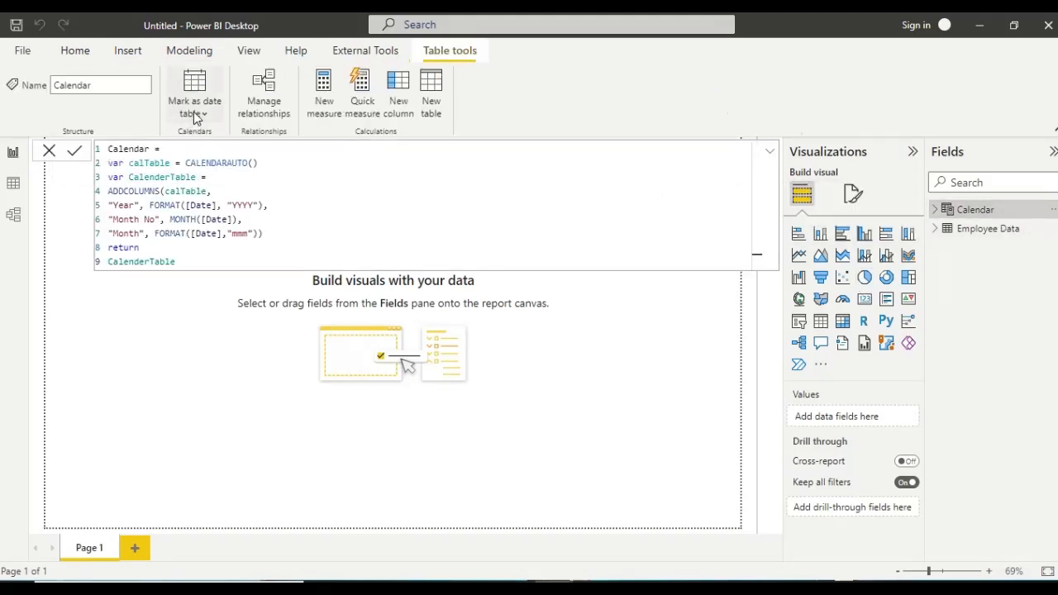
{"action": "left_click", "coordinate": [218, 137]}
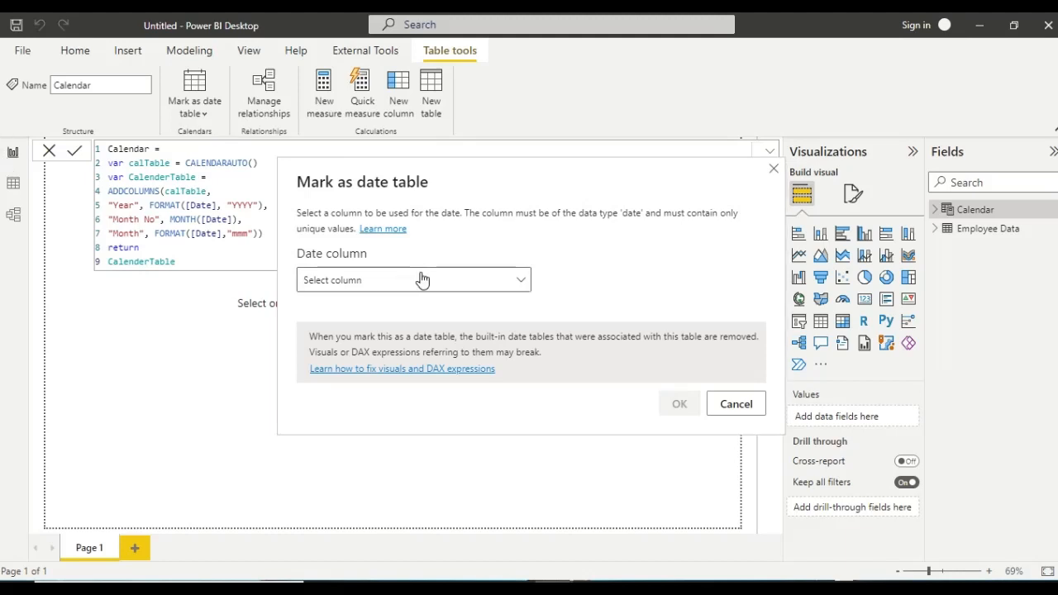
{"action": "left_click", "coordinate": [522, 282]}
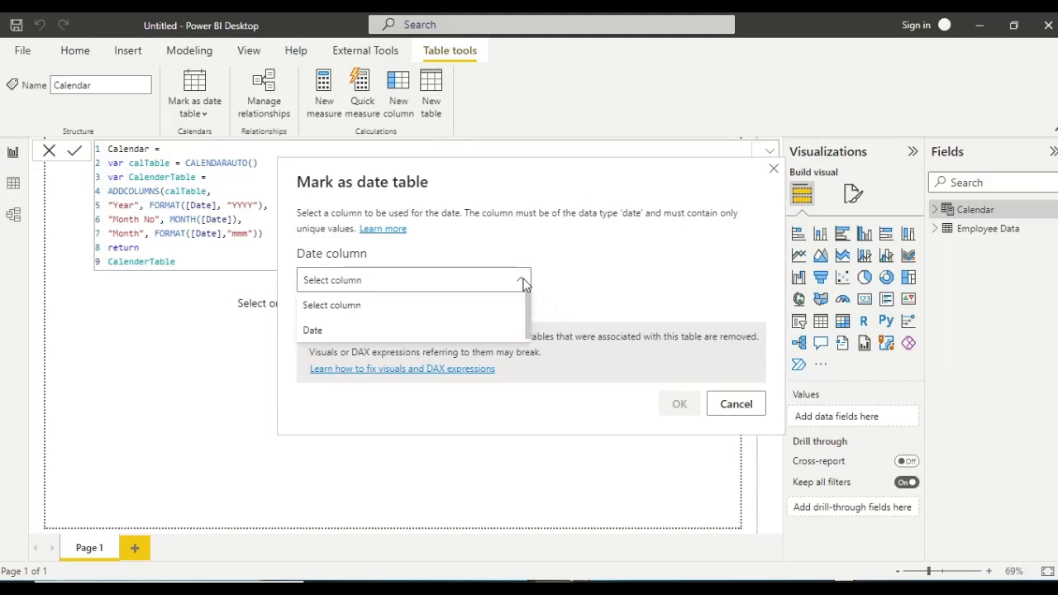
{"action": "left_click", "coordinate": [485, 330]}
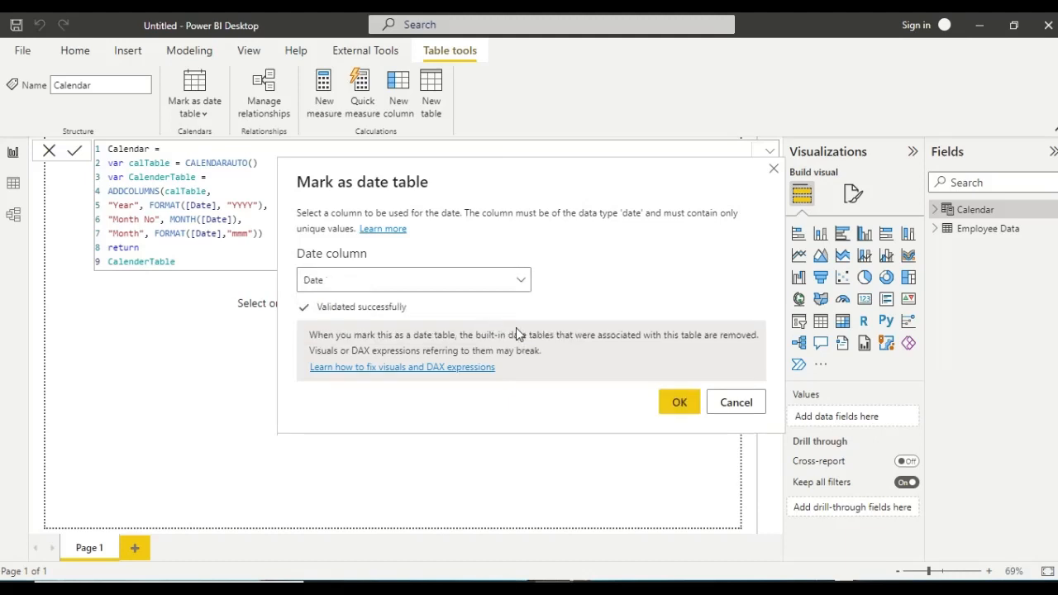
{"action": "left_click", "coordinate": [680, 403]}
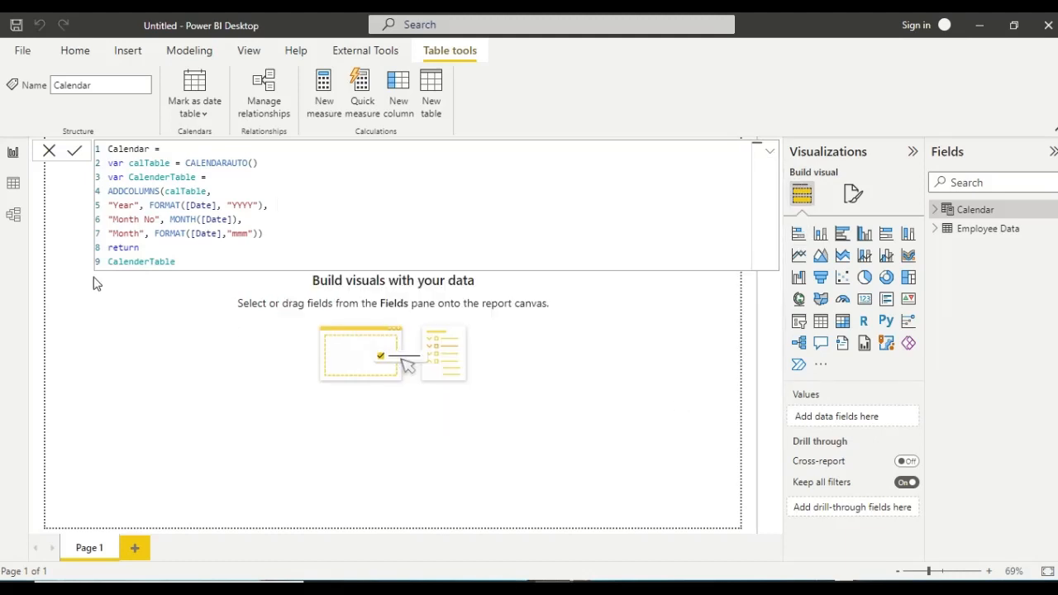
Check the Calendar table's rows and the years it covers, and view both tables in the data model
{"action": "left_click", "coordinate": [13, 186]}
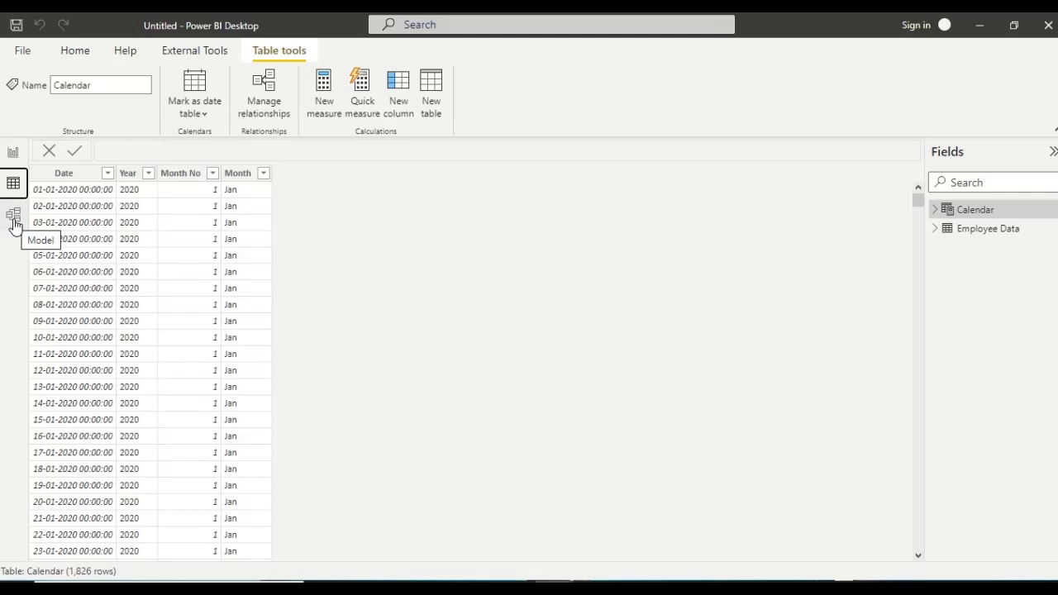
{"action": "left_click", "coordinate": [147, 175]}
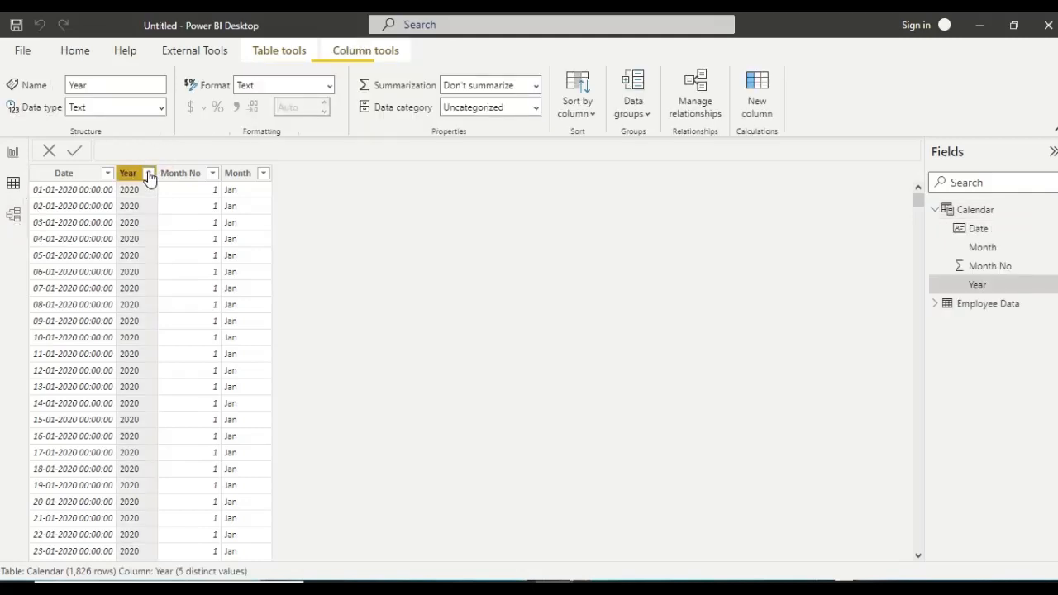
{"action": "left_click", "coordinate": [149, 174]}
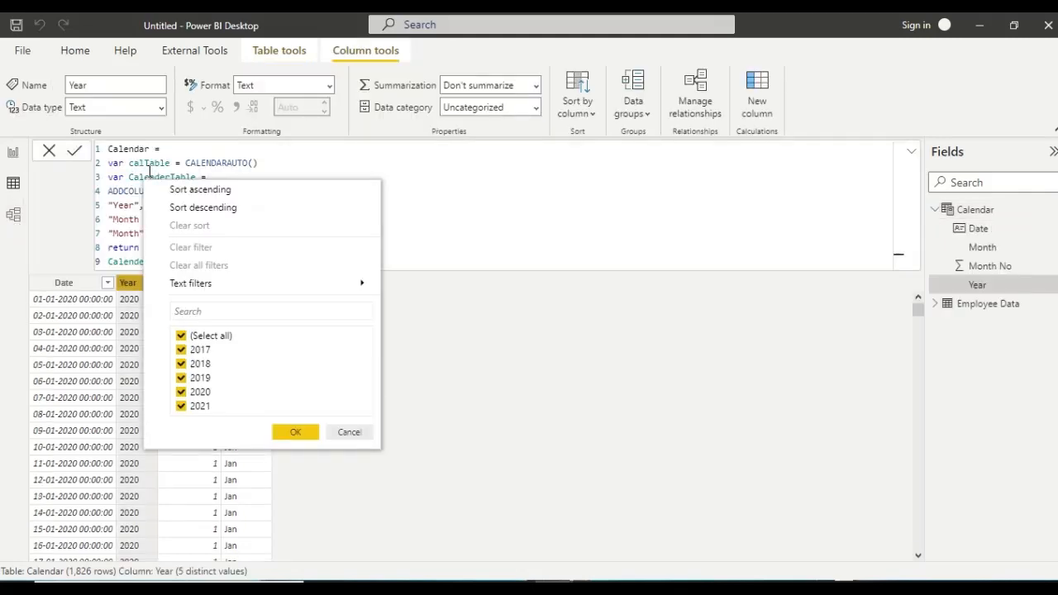
{"action": "left_click", "coordinate": [485, 355]}
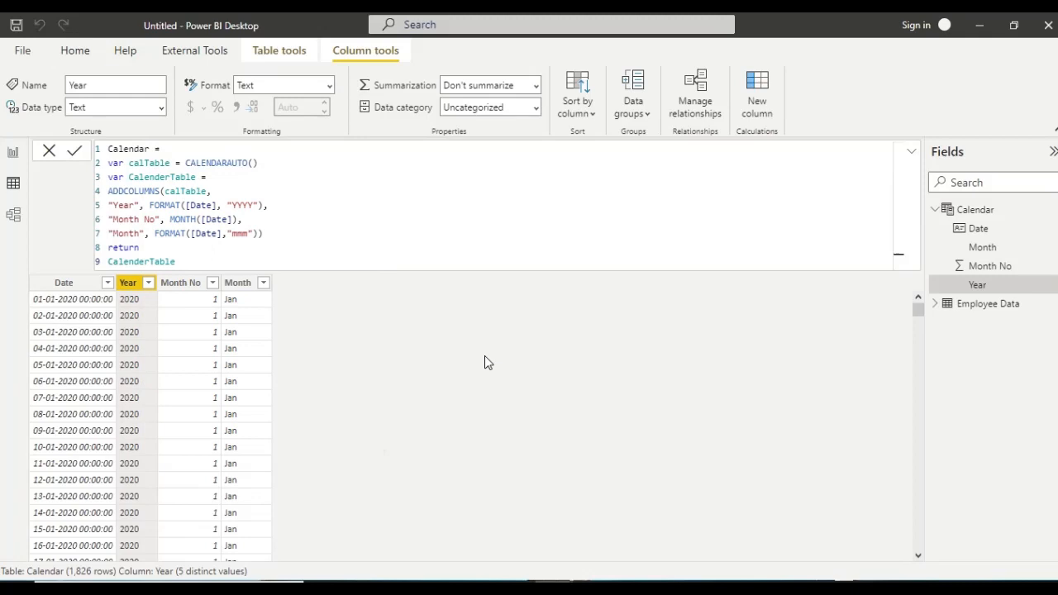
{"action": "left_click", "coordinate": [13, 216]}
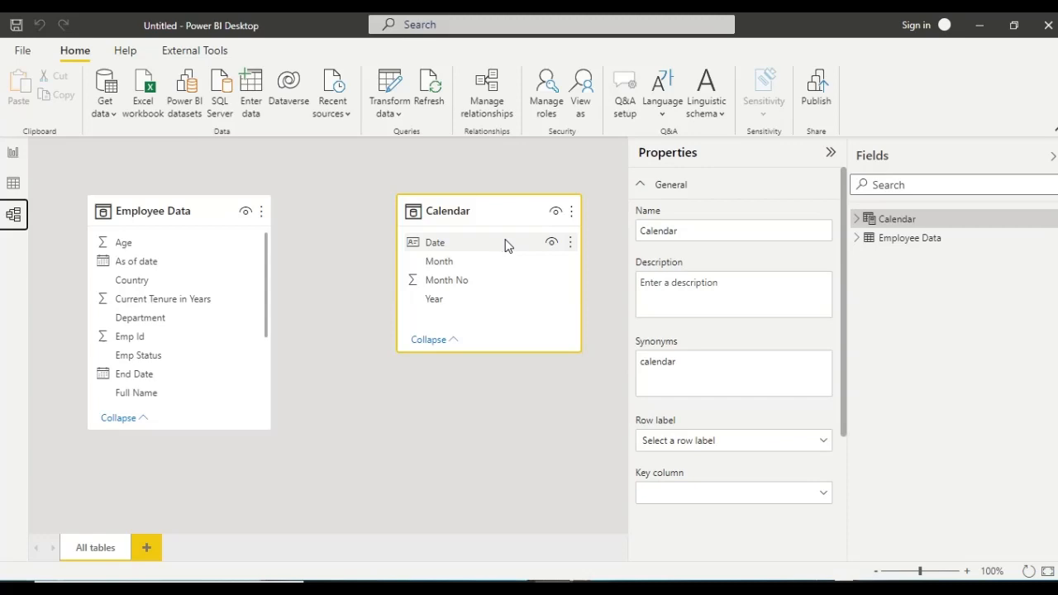
Add a new measure named Date Range to the Employee Data table, leaving its formula open on a second line
{"action": "left_click", "coordinate": [12, 155]}
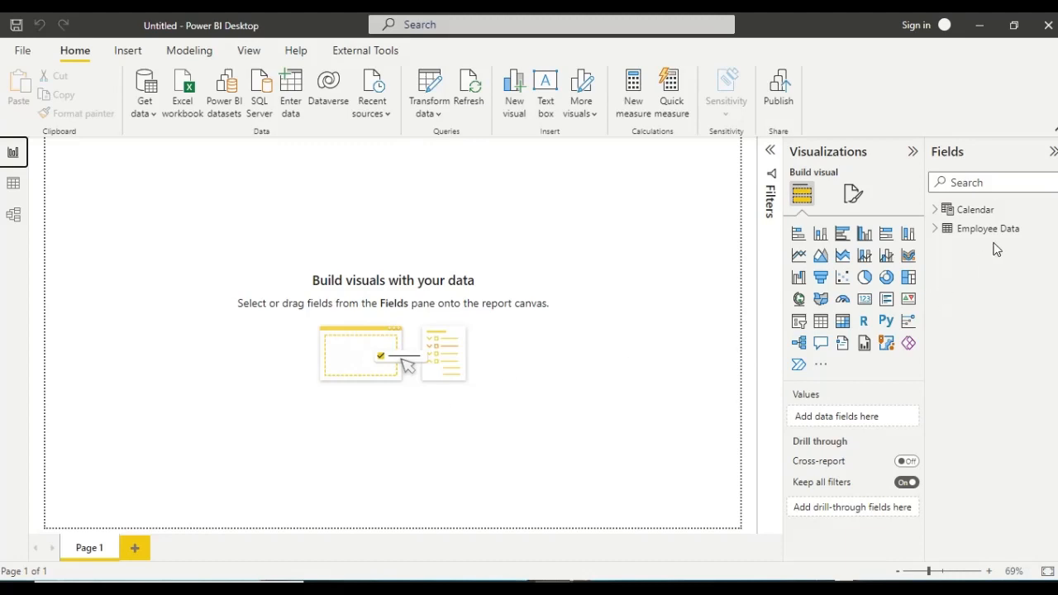
{"action": "left_click", "coordinate": [961, 234]}
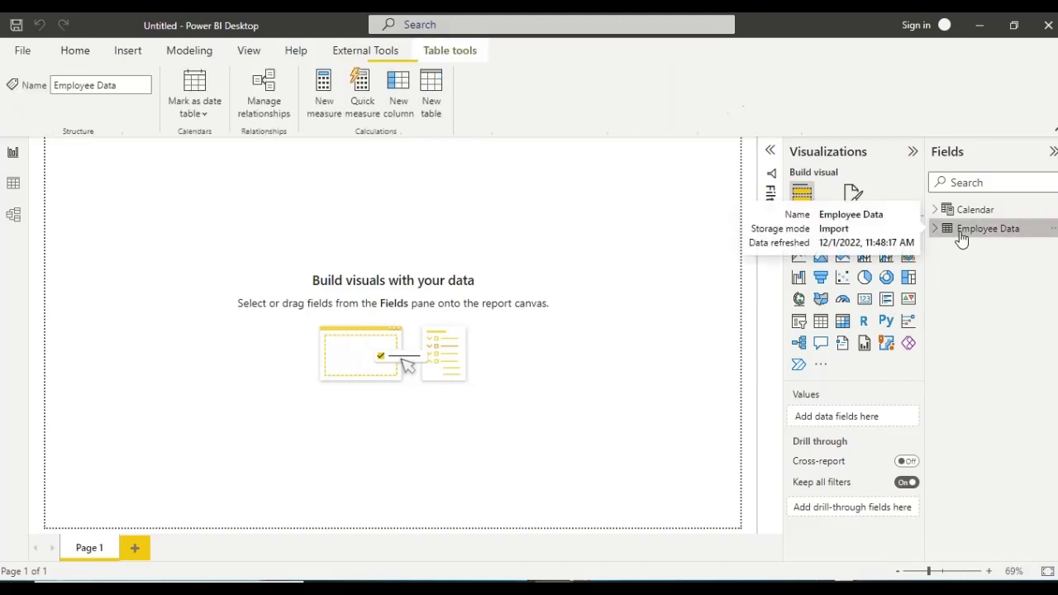
{"action": "right_click", "coordinate": [960, 232]}
{"action": "left_click", "coordinate": [914, 245]}
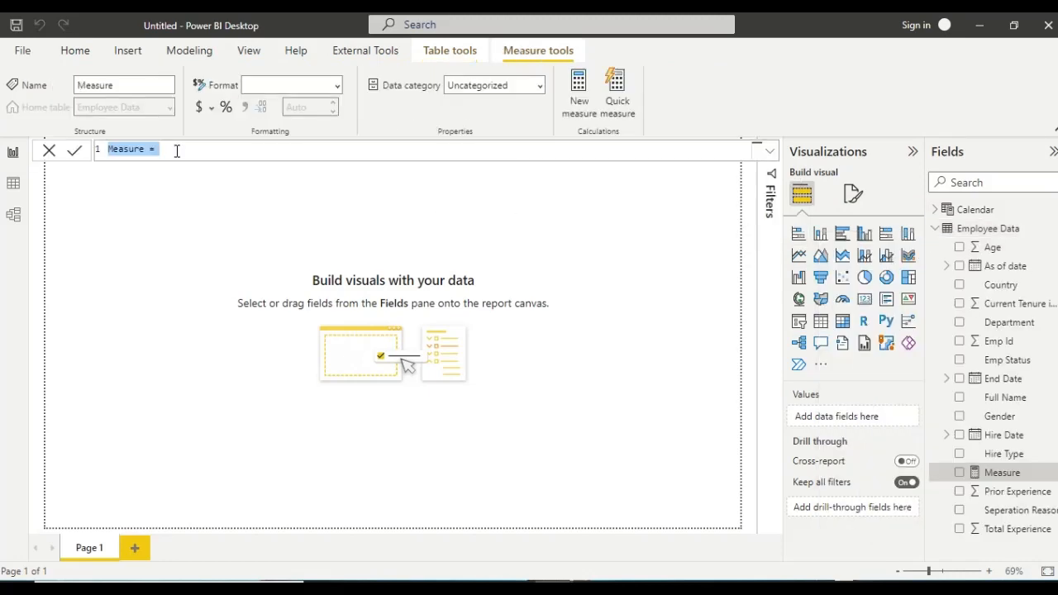
{"action": "type", "text": "1"}
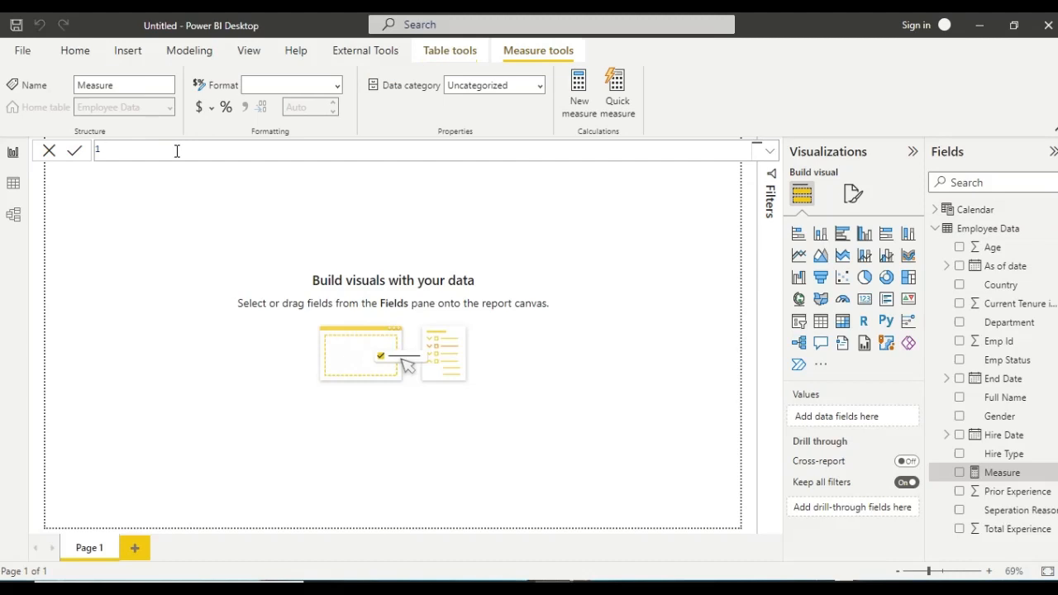
{"action": "type", "text": "Date Range ="}
{"action": "key", "text": "shift+Return"}
Declare the variable _hiredate in the Date Range measure as FIRSTDATE('Calendar'[Date])
{"action": "type", "text": "var"}
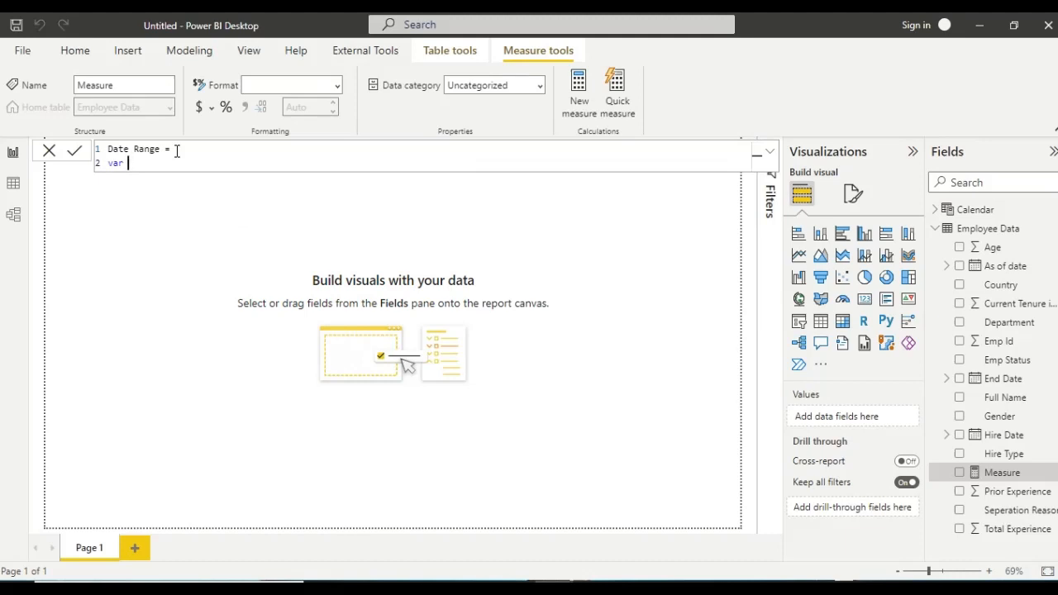
{"action": "type", "text": " _hs"}
{"action": "type", "text": "re"}
{"action": "type", "text": "date"}
{"action": "type", "text": " = f"}
{"action": "type", "text": "irs"}
{"action": "key", "text": "Tab"}
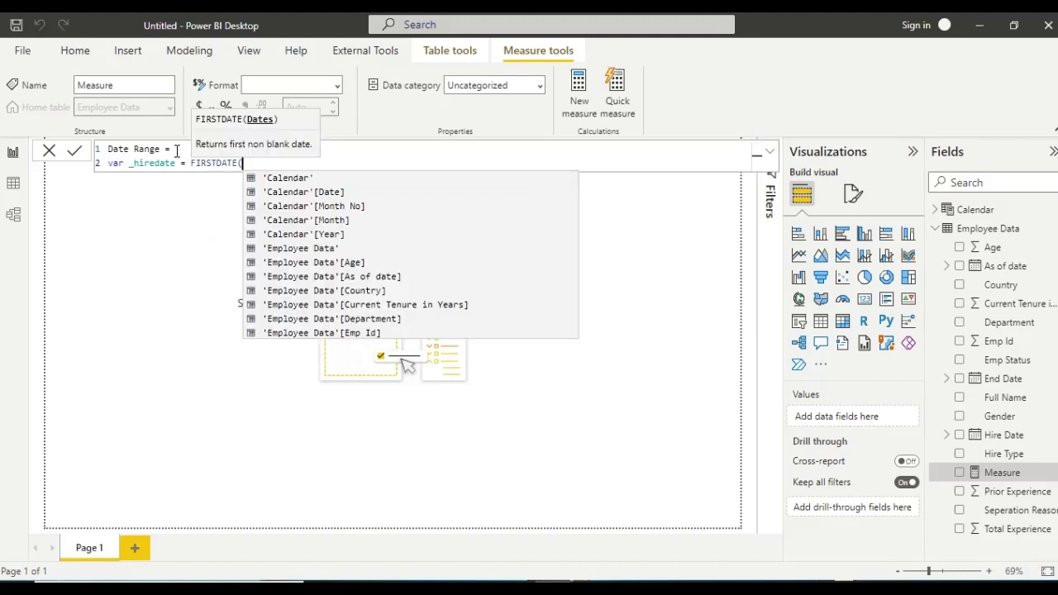
{"action": "key", "text": "Down"}
{"action": "key", "text": "Tab"}
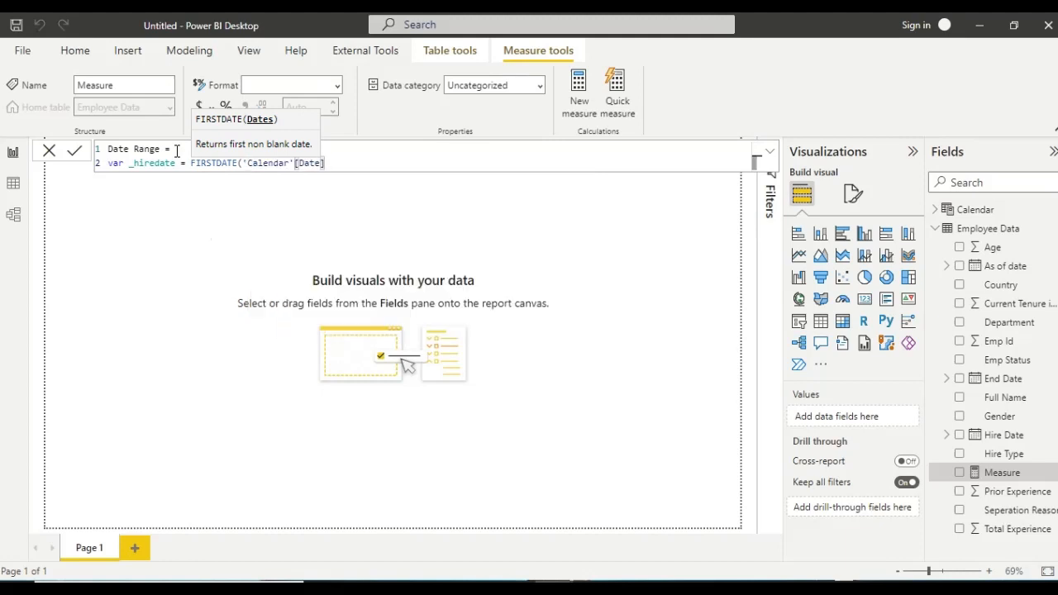
{"action": "type", "text": ")"}
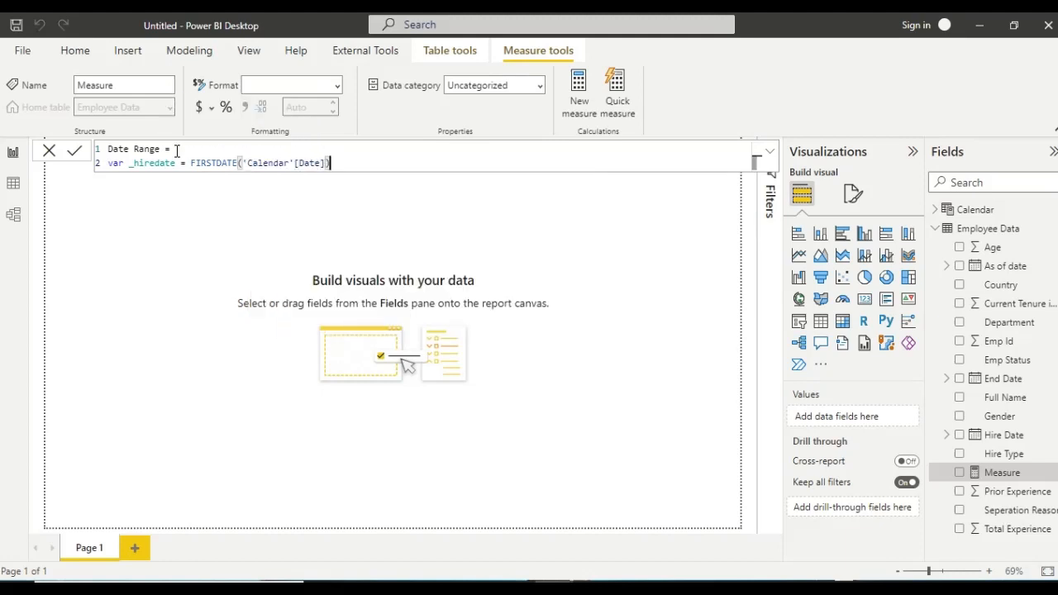
Start a second var line in the Date Range measure and rename the variable _hiredate to hiredate
{"action": "key", "text": "shift+Return"}
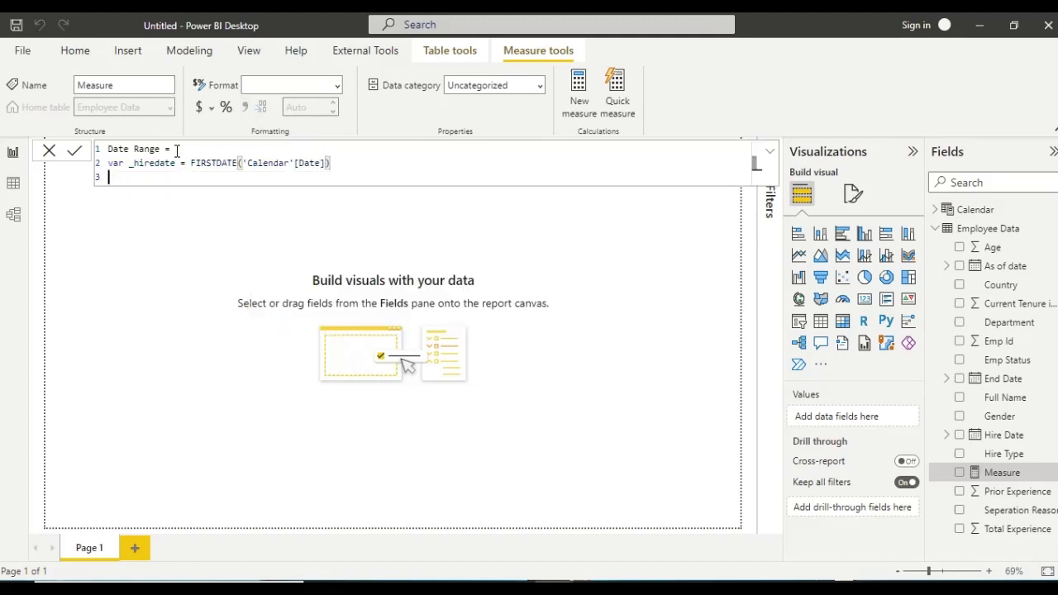
{"action": "type", "text": "var"}
{"action": "key", "text": "Up"}
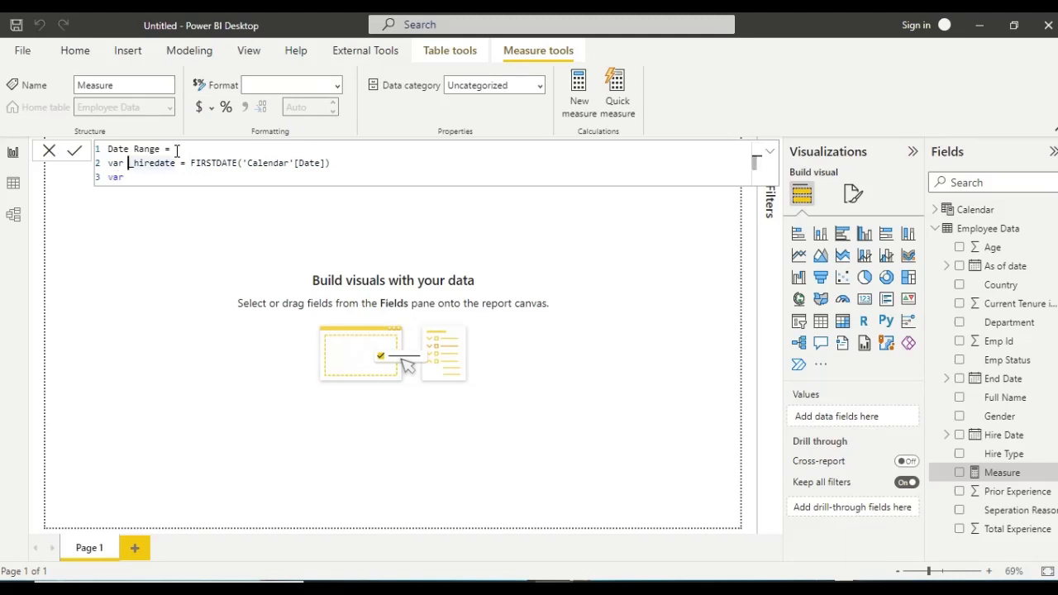
{"action": "key", "text": "Delete"}
{"action": "key", "text": "Down"}
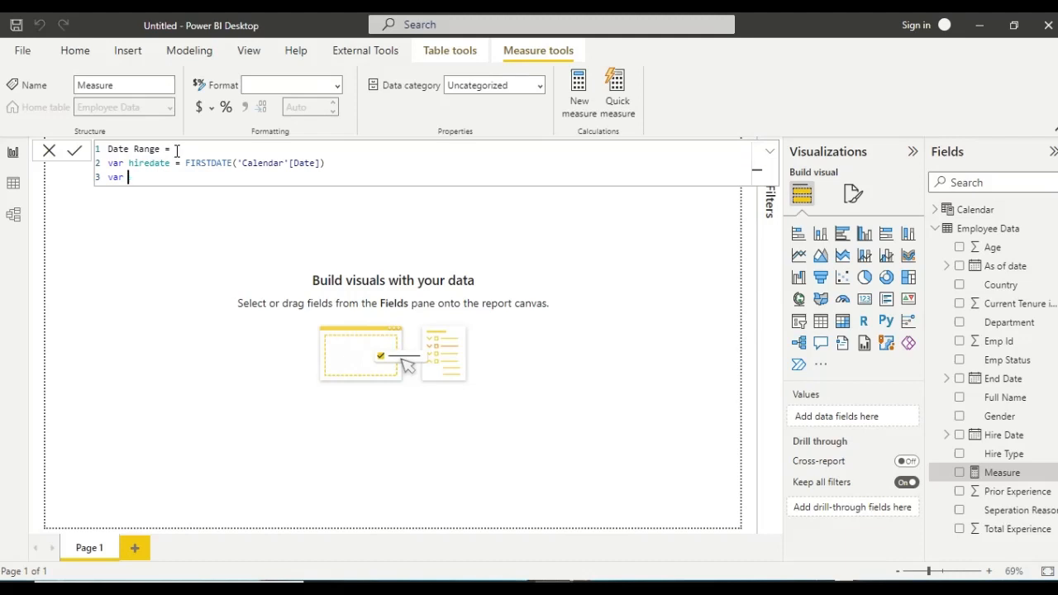
Declare the second variable as enddate = LASTDATE('Calendar'[Date])
{"action": "type", "text": "enddate = las"}
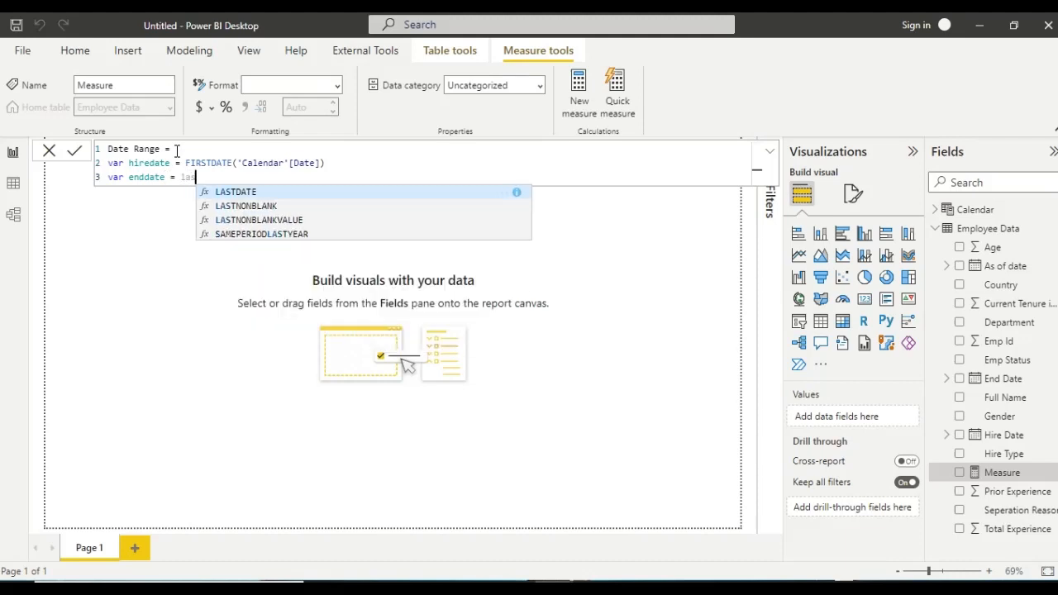
{"action": "key", "text": "Tab"}
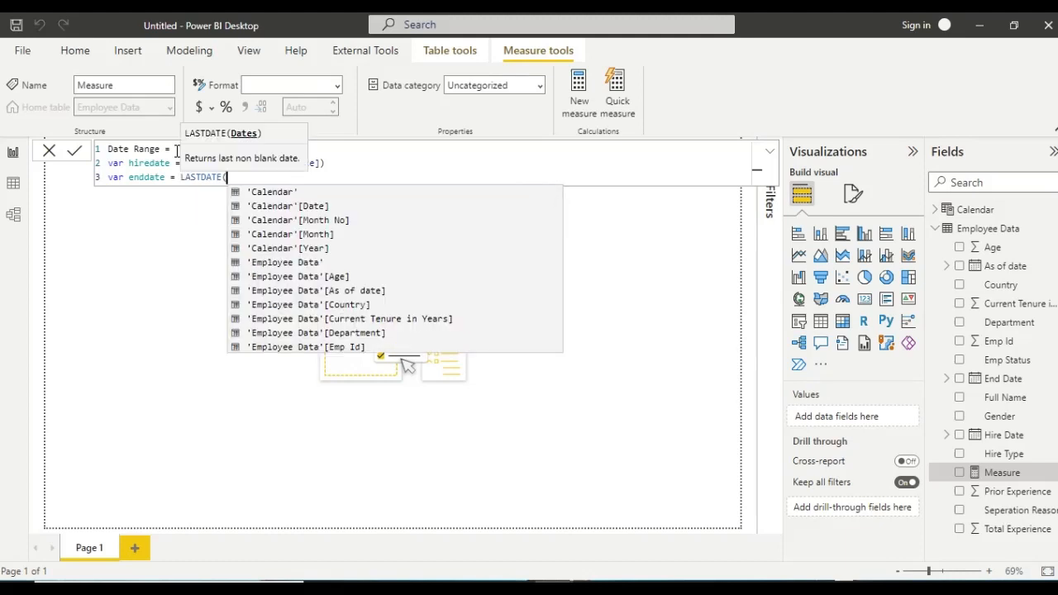
{"action": "key", "text": "Down"}
{"action": "key", "text": "Tab"}
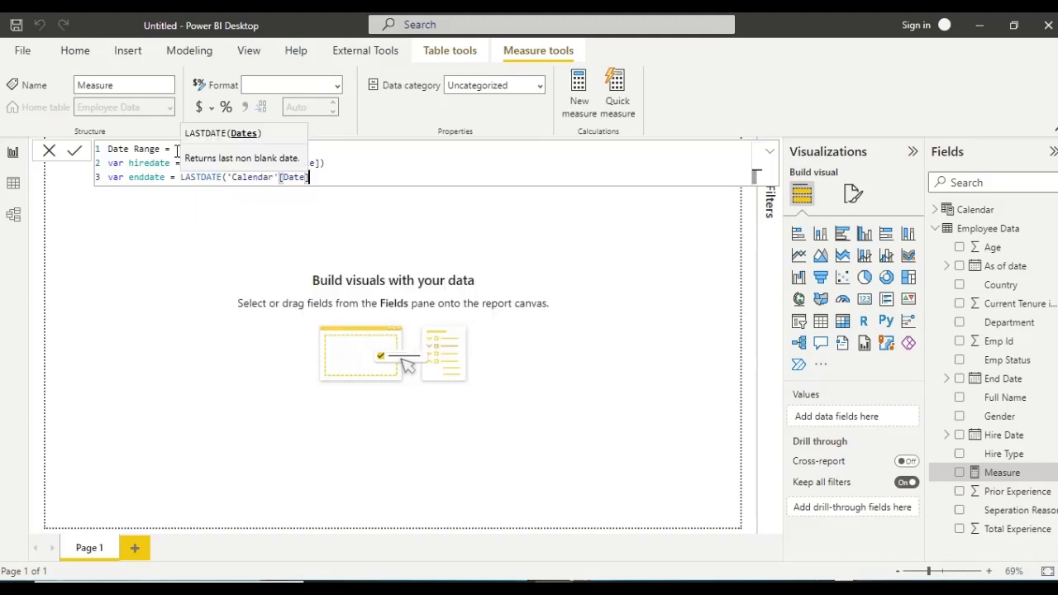
{"action": "type", "text": ")"}
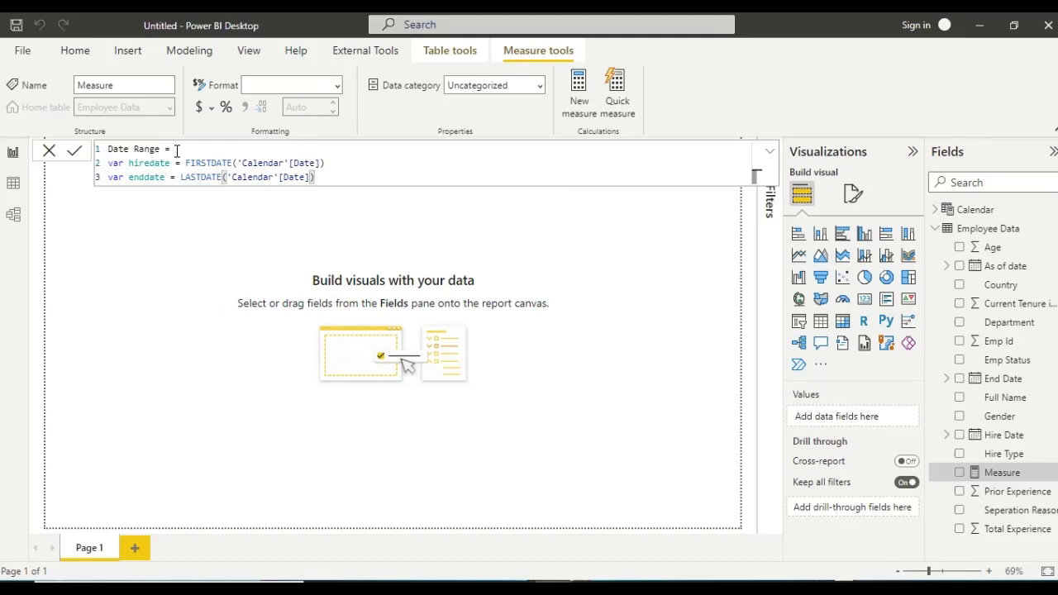
Add a return line below the variables and open an IF( function under it, with a new line for its condition
{"action": "key", "text": "shift+Return"}
{"action": "type", "text": "r"}
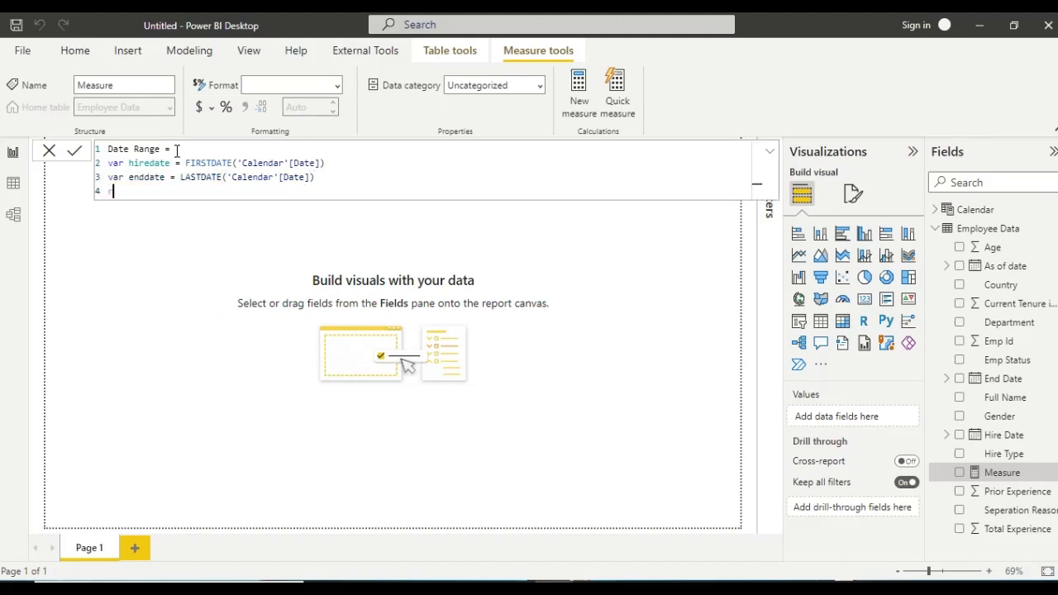
{"action": "type", "text": "eturn"}
{"action": "key", "text": "shift+Return"}
{"action": "type", "text": "if"}
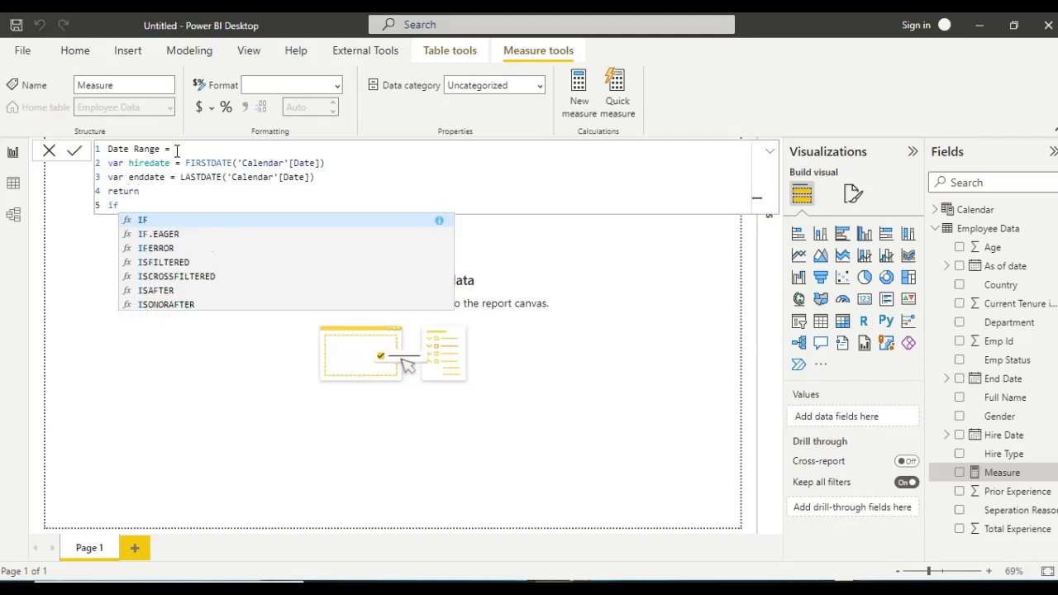
{"action": "key", "text": "Tab"}
{"action": "key", "text": "shift+Return"}
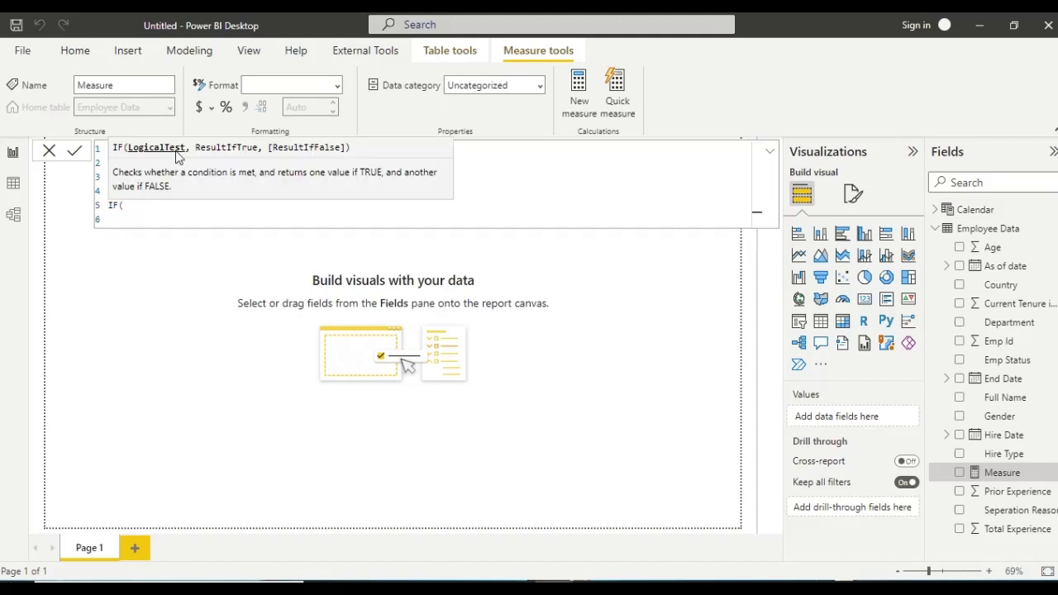
Enter the first IF condition as SELECTEDVALUE('Employee Data'[Hire Date])>= hiredate
{"action": "type", "text": "se"}
{"action": "key", "text": "Down"}
{"action": "key", "text": "Tab"}
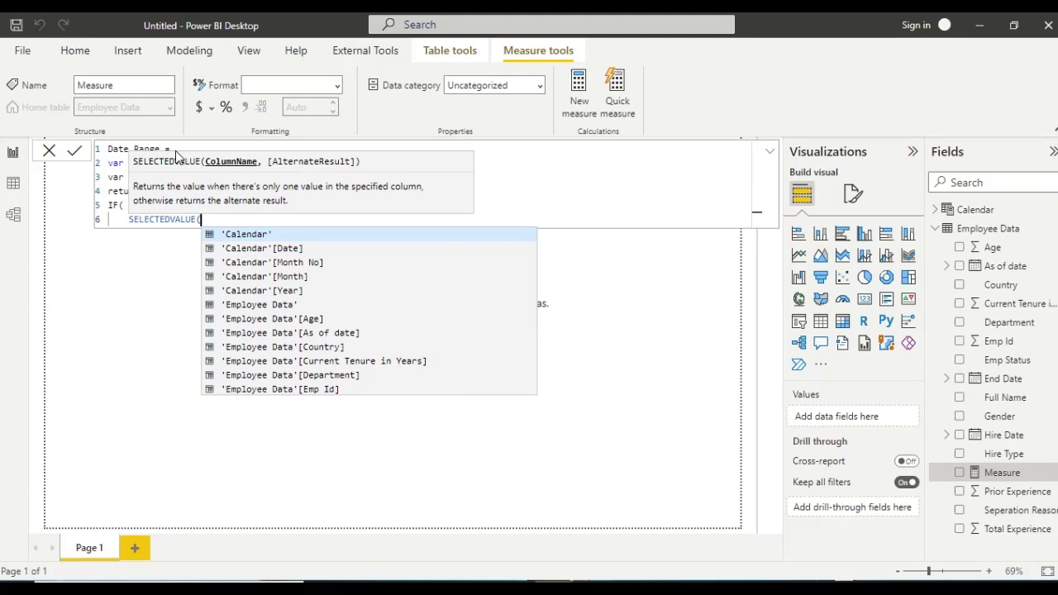
{"action": "type", "text": "'e"}
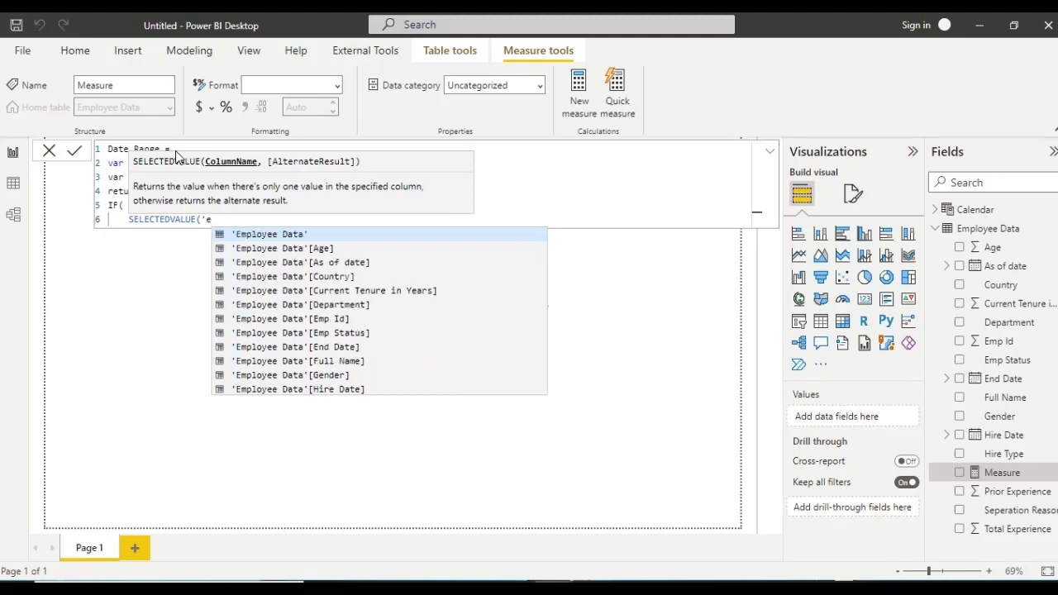
{"action": "key", "text": "Down"}
{"action": "key", "text": "Down"}
{"action": "key", "text": "Down"}
{"action": "key", "text": "Down"}
{"action": "key", "text": "Down"}
{"action": "key", "text": "Down"}
{"action": "key", "text": "Down"}
{"action": "key", "text": "Down"}
{"action": "key", "text": "Down"}
{"action": "key", "text": "Down"}
{"action": "key", "text": "Down"}
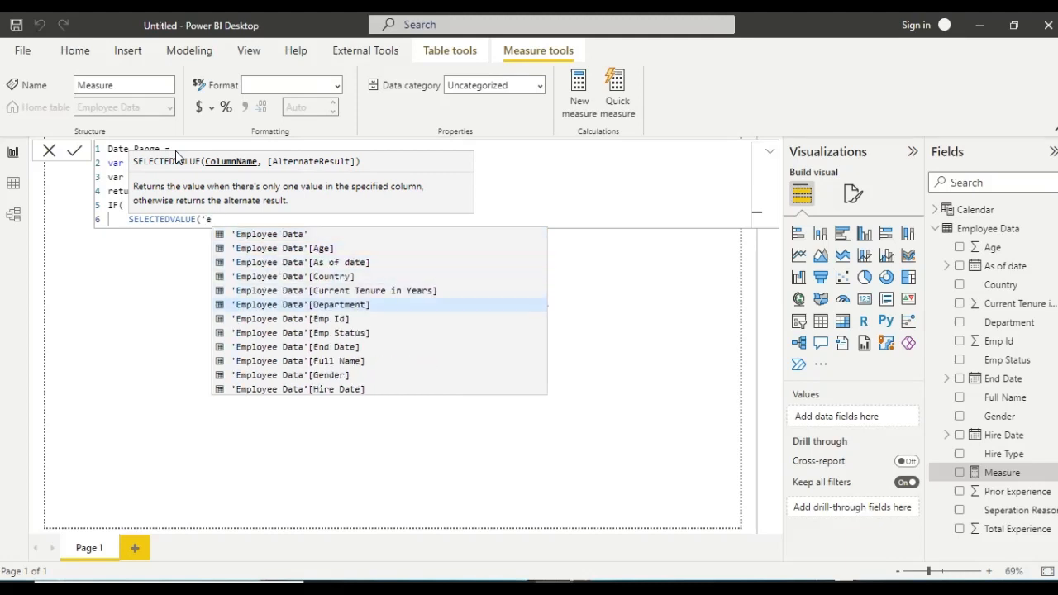
{"action": "key", "text": "Tab"}
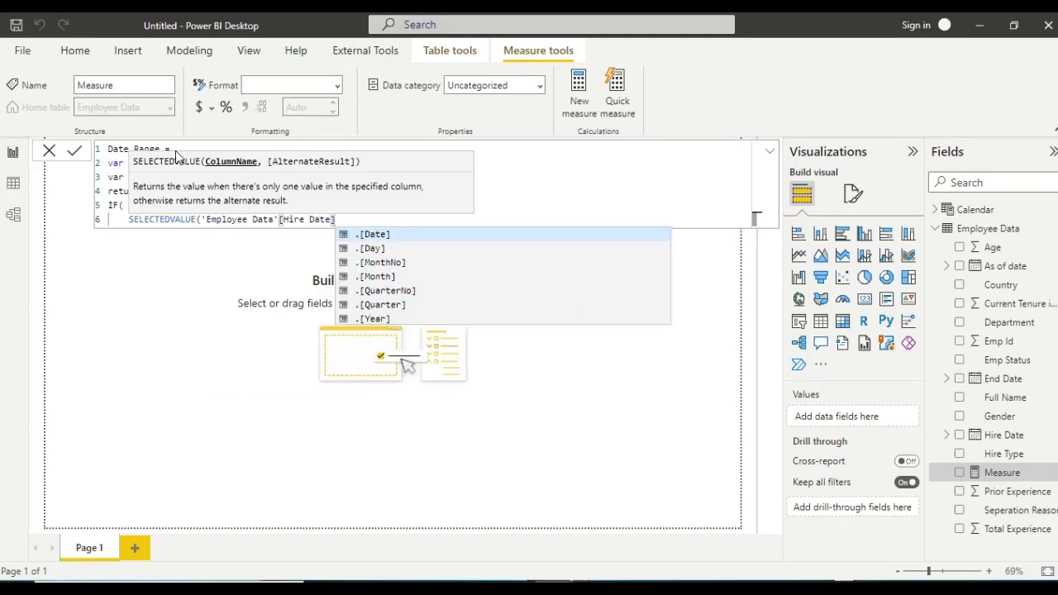
{"action": "type", "text": ")"}
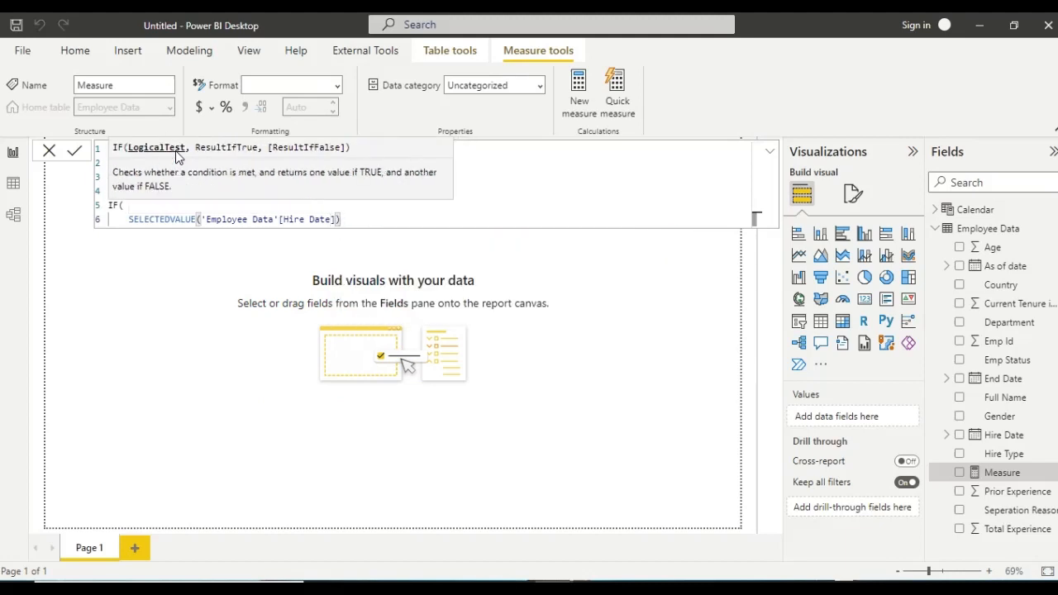
{"action": "type", "text": ")>= hi"}
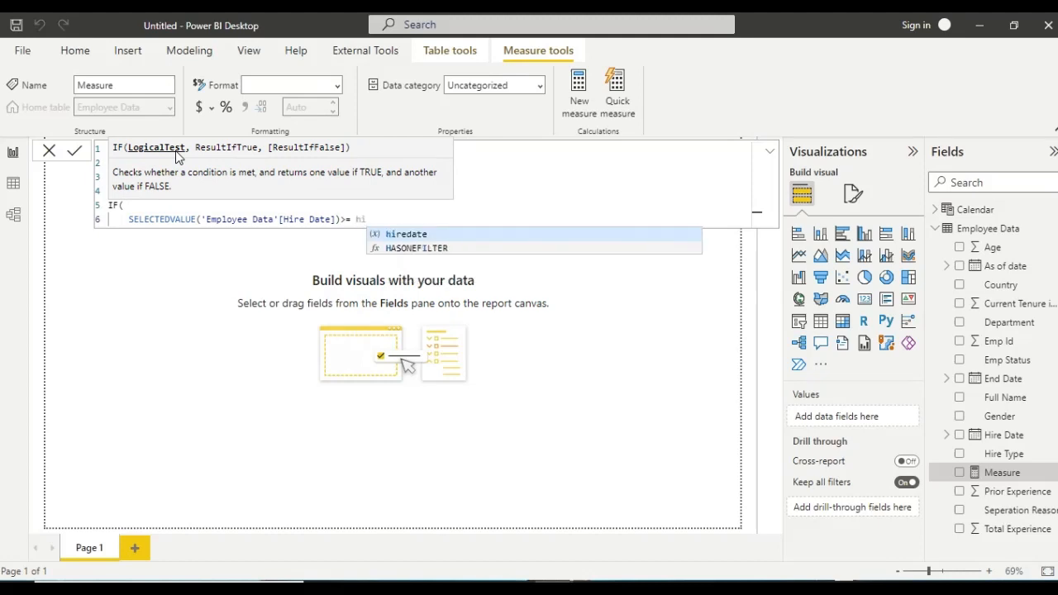
{"action": "type", "text": "redate"}
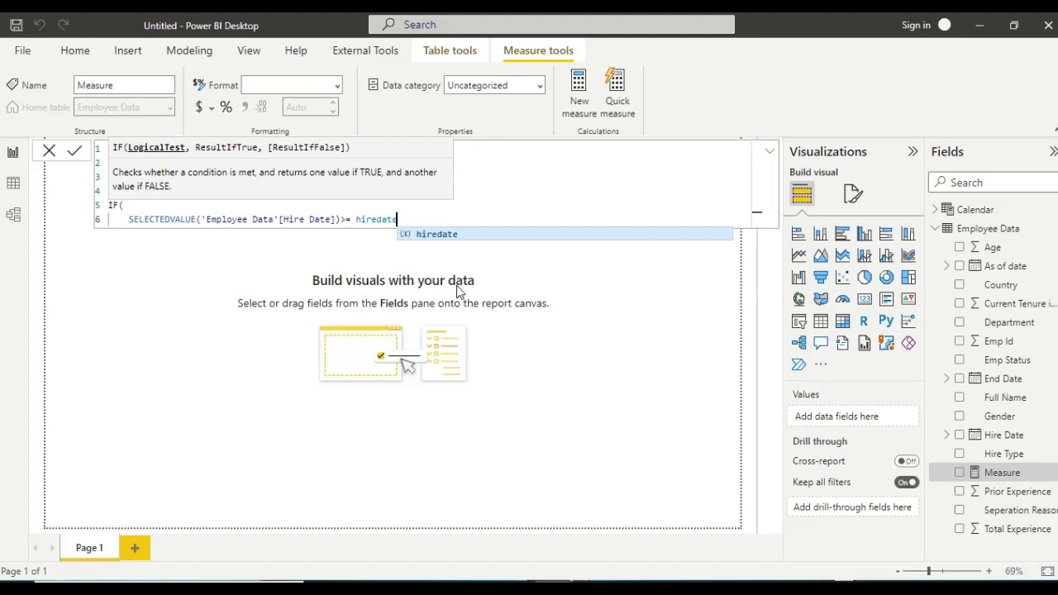
Add && and the second IF condition SELECTEDVALUE('Employee Data'[End Date])<= enddate on separate lines
{"action": "key", "text": "shift+Return"}
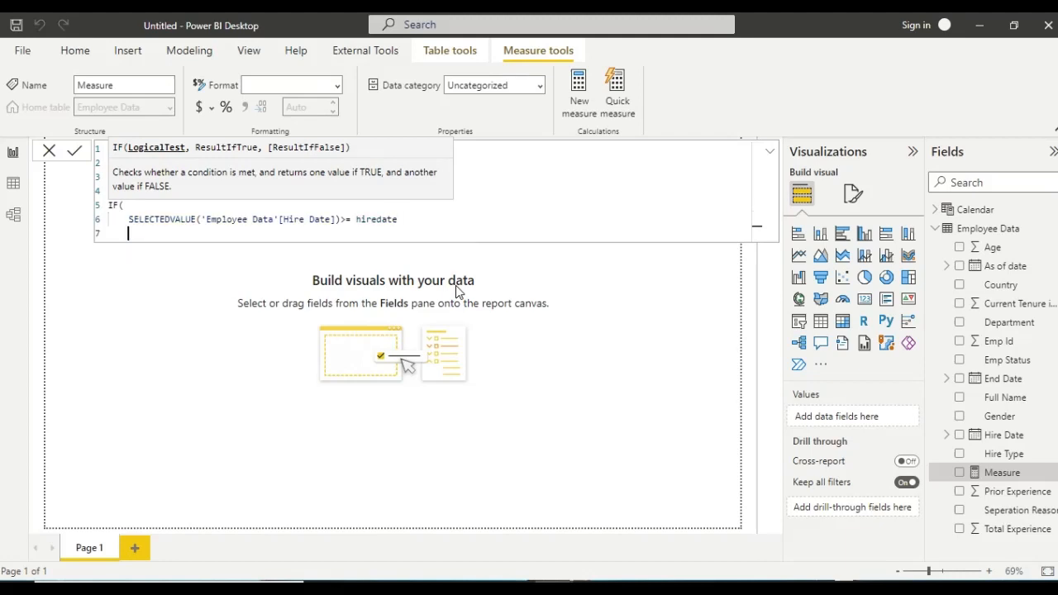
{"action": "type", "text": "&&"}
{"action": "key", "text": "shift+Return"}
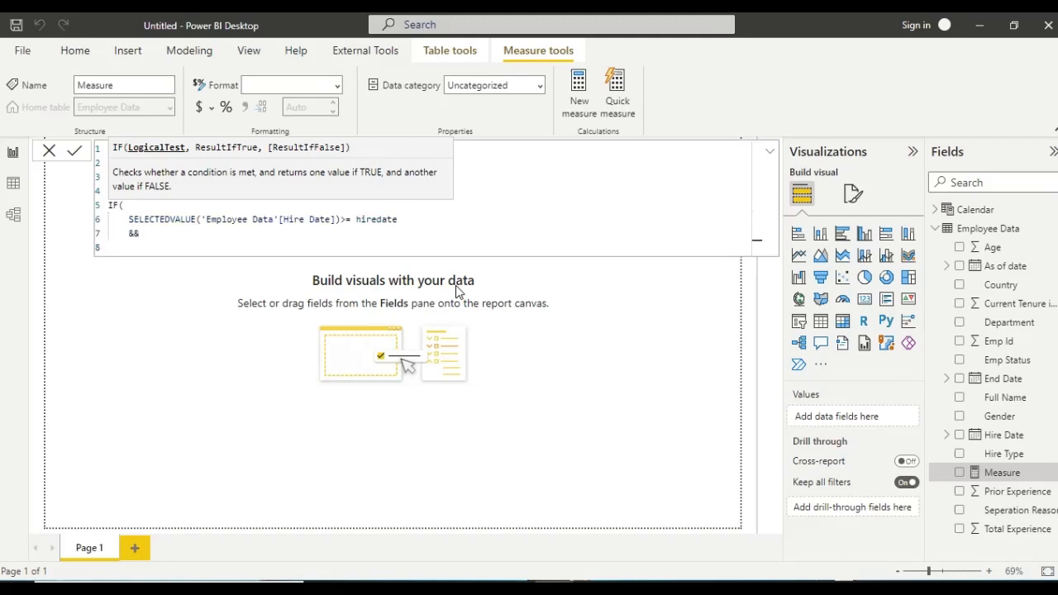
{"action": "type", "text": "se"}
{"action": "key", "text": "Down"}
{"action": "key", "text": "Tab"}
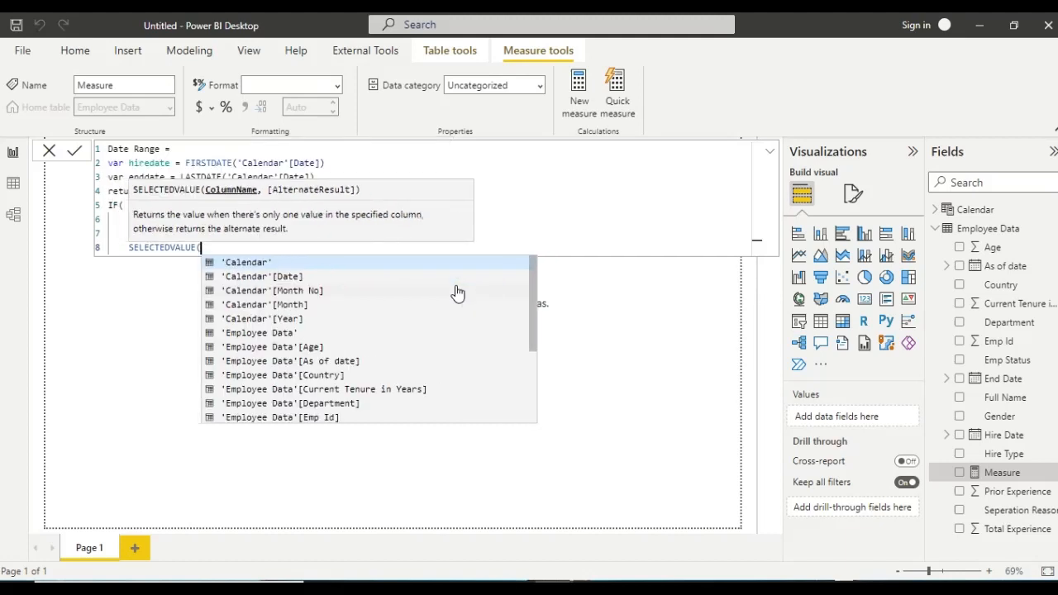
{"action": "type", "text": "'e"}
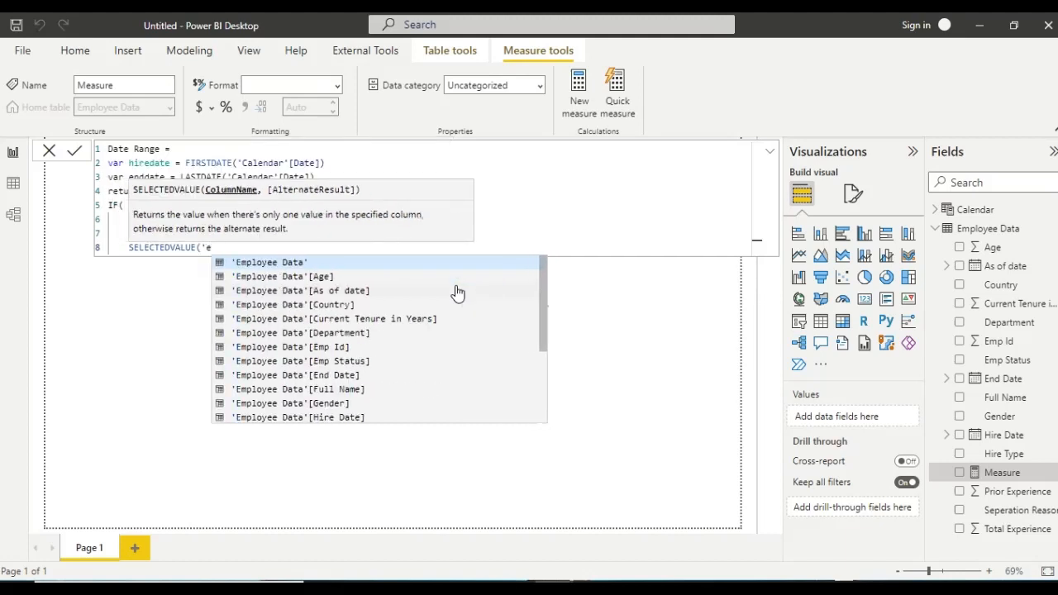
{"action": "key", "text": "Down"}
{"action": "key", "text": "Down"}
{"action": "key", "text": "Down"}
{"action": "key", "text": "Down"}
{"action": "key", "text": "Down"}
{"action": "key", "text": "Down"}
{"action": "key", "text": "Down"}
{"action": "key", "text": "Down"}
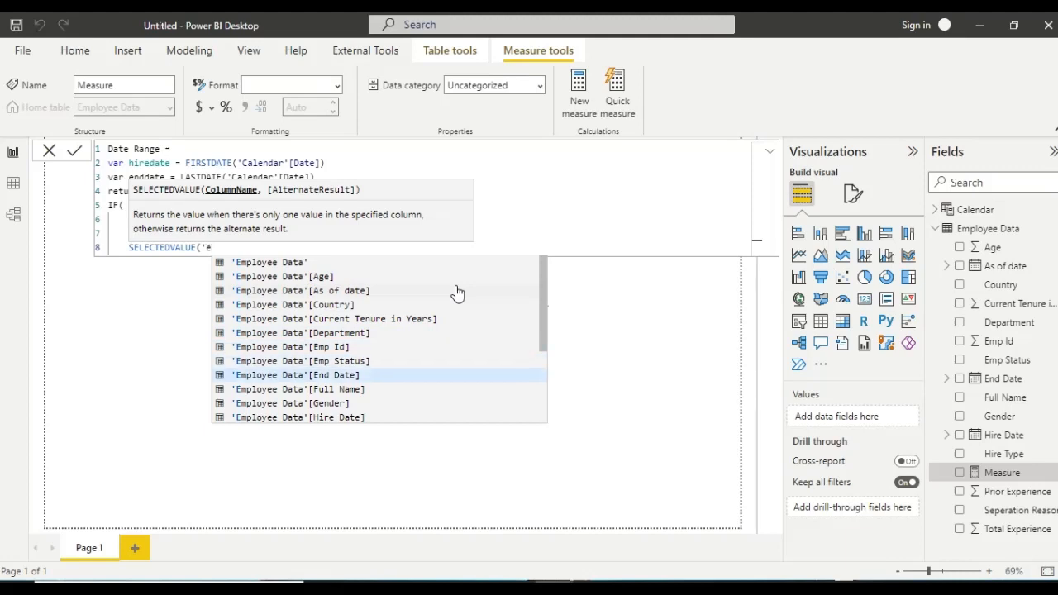
{"action": "key", "text": "Tab"}
{"action": "type", "text": ")"}
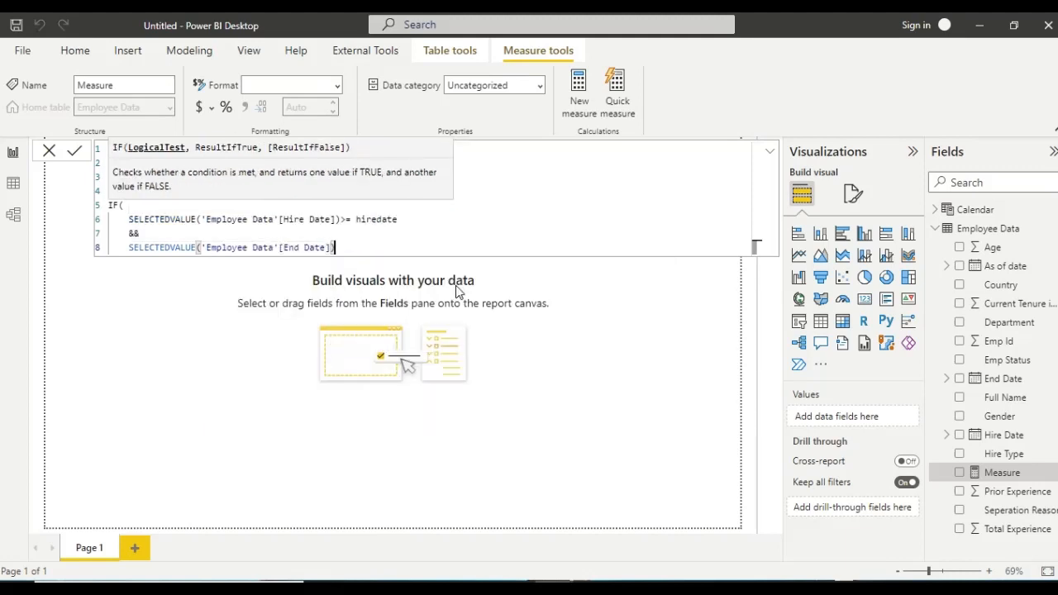
{"action": "type", "text": "<= end"}
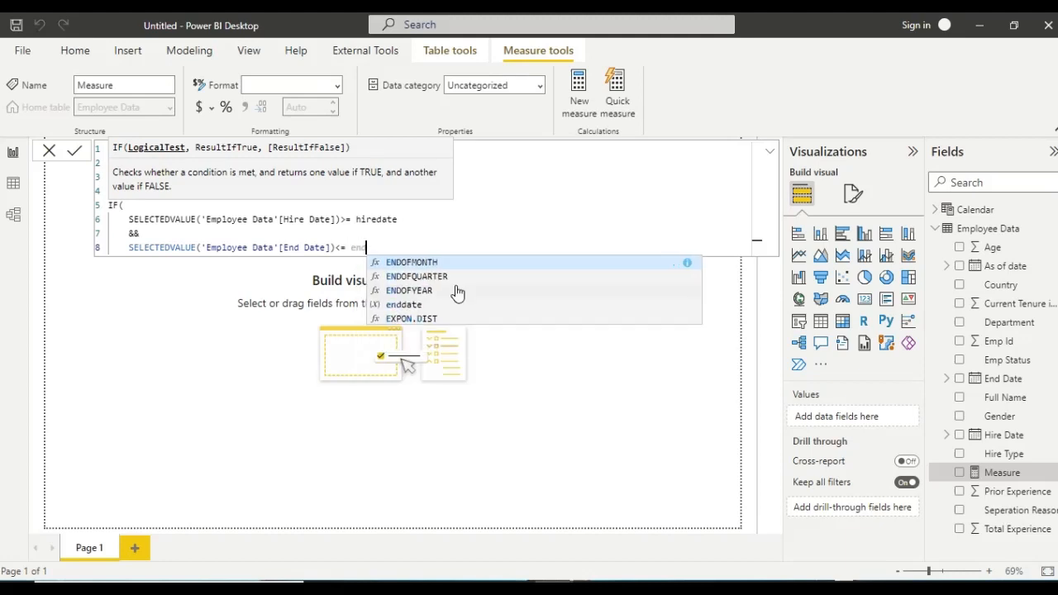
{"action": "type", "text": "date"}
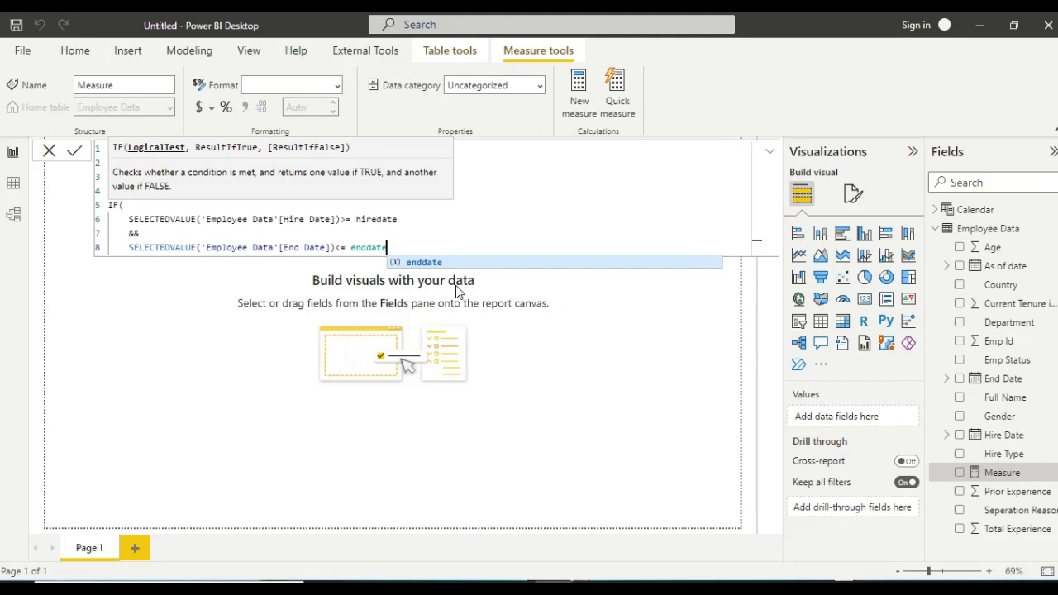
Add && and the third IF condition SELECTEDVALUE('Employee Data'[Hire Date])<>BLANK(), ending with a comma and a new line for the true result
{"action": "key", "text": "shift+Return"}
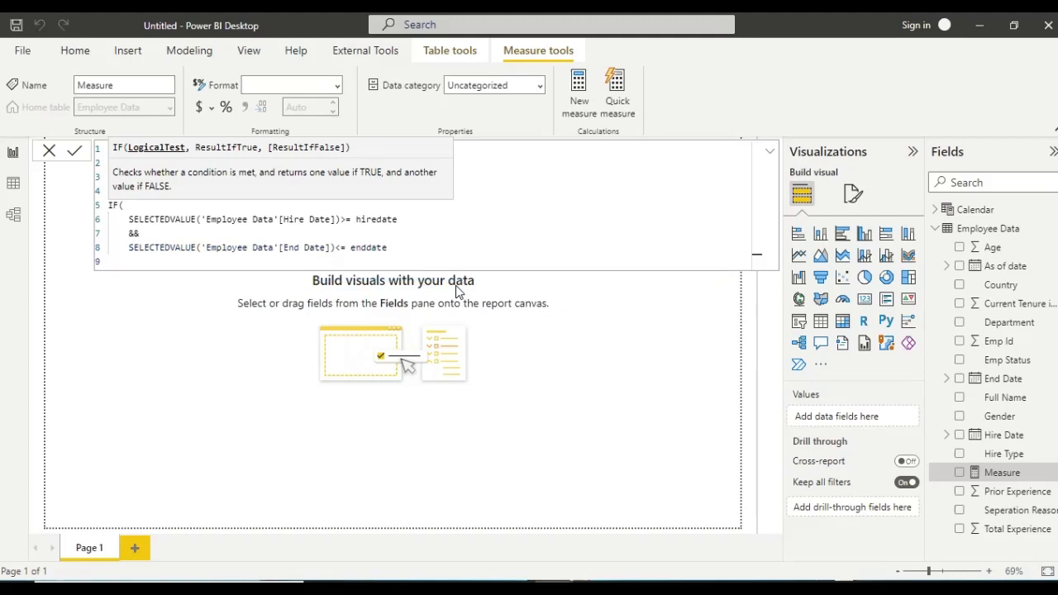
{"action": "type", "text": "&&"}
{"action": "key", "text": "shift+Return"}
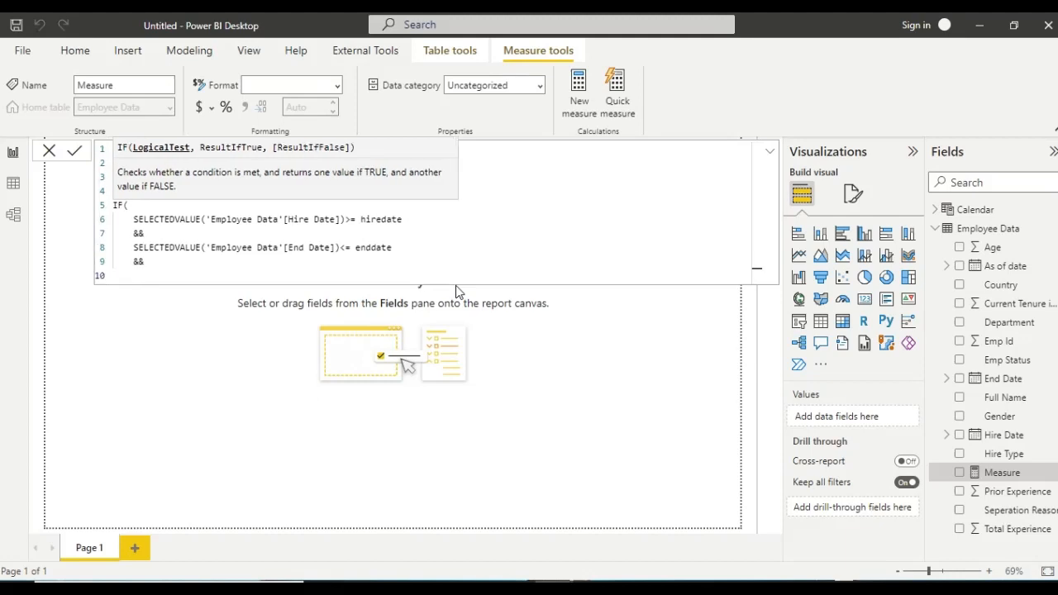
{"action": "type", "text": "se"}
{"action": "key", "text": "Down"}
{"action": "key", "text": "Tab"}
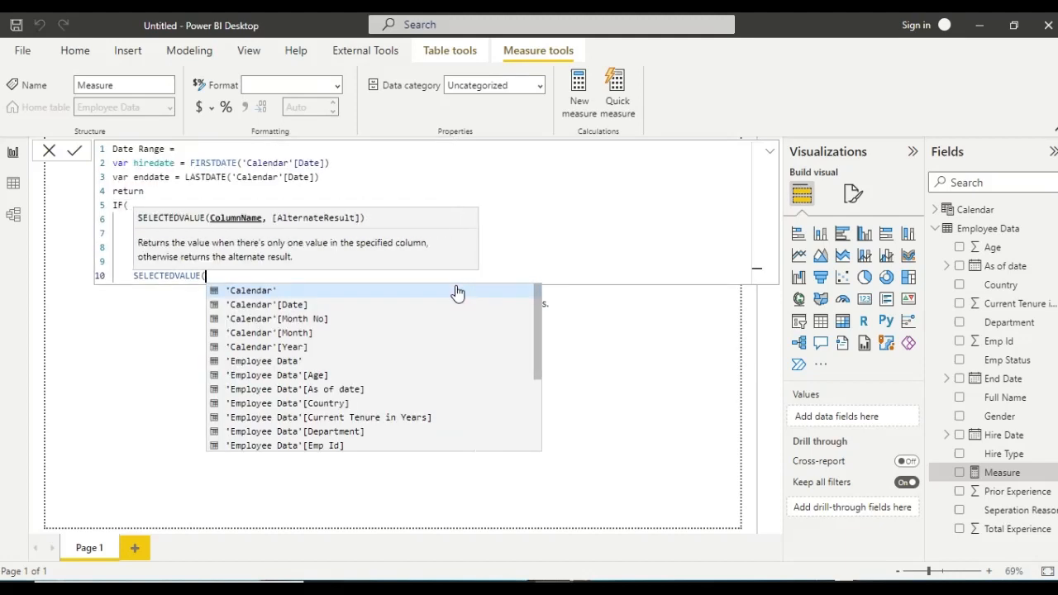
{"action": "type", "text": "'"}
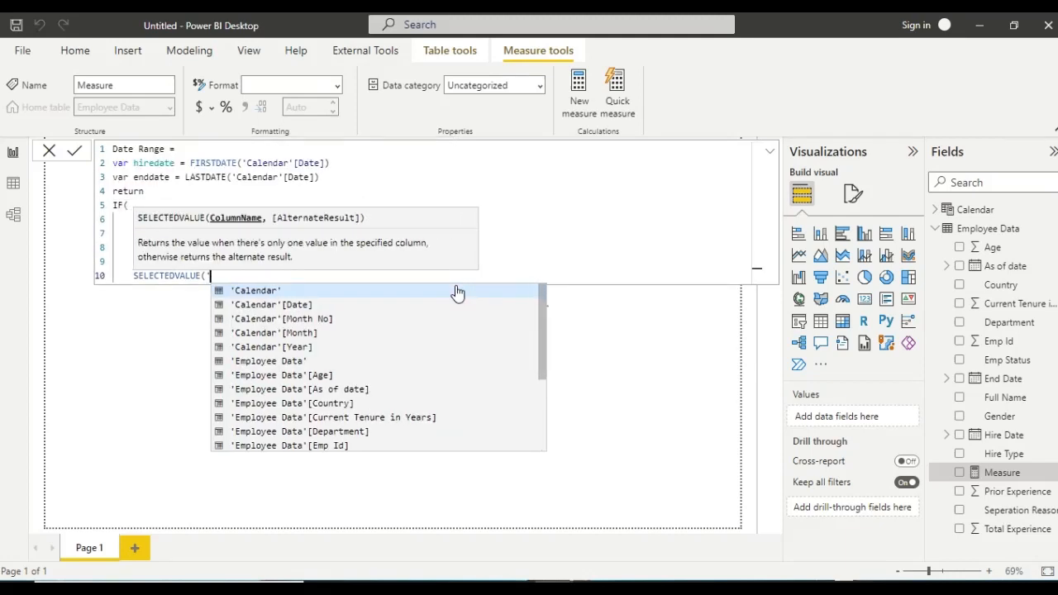
{"action": "type", "text": "e"}
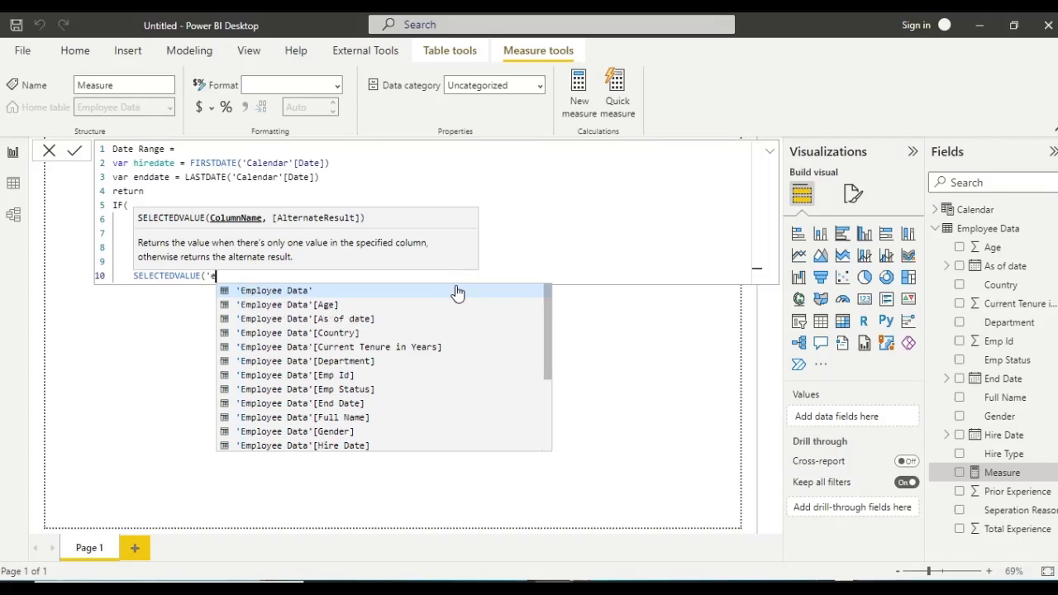
{"action": "key", "text": "Down"}
{"action": "key", "text": "Down"}
{"action": "key", "text": "Down"}
{"action": "key", "text": "Down"}
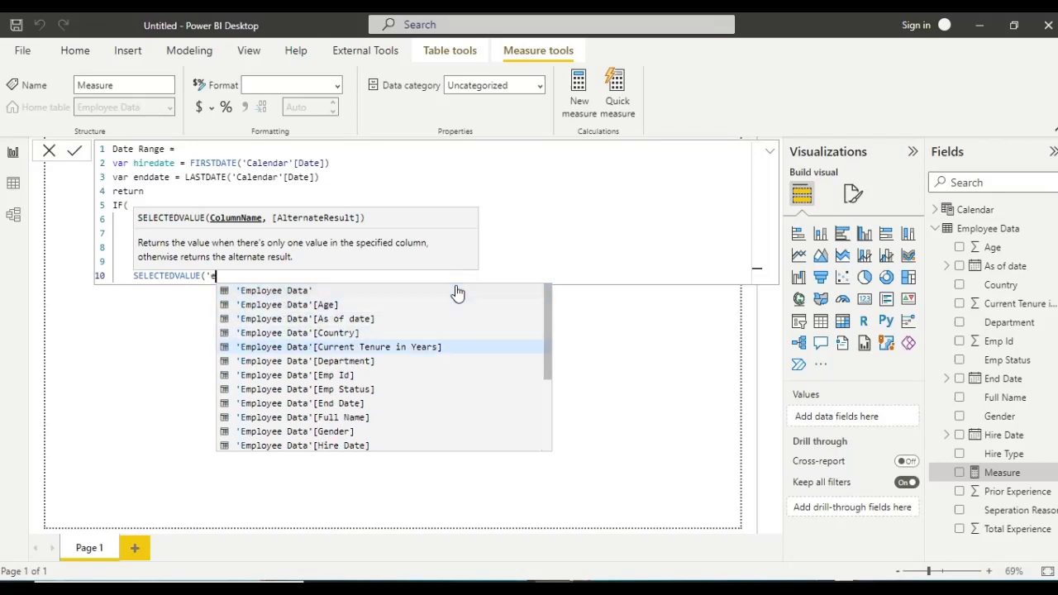
{"action": "key", "text": "Down"}
{"action": "key", "text": "Down"}
{"action": "key", "text": "Down"}
{"action": "key", "text": "Down"}
{"action": "key", "text": "Down"}
{"action": "key", "text": "Down"}
{"action": "key", "text": "Down"}
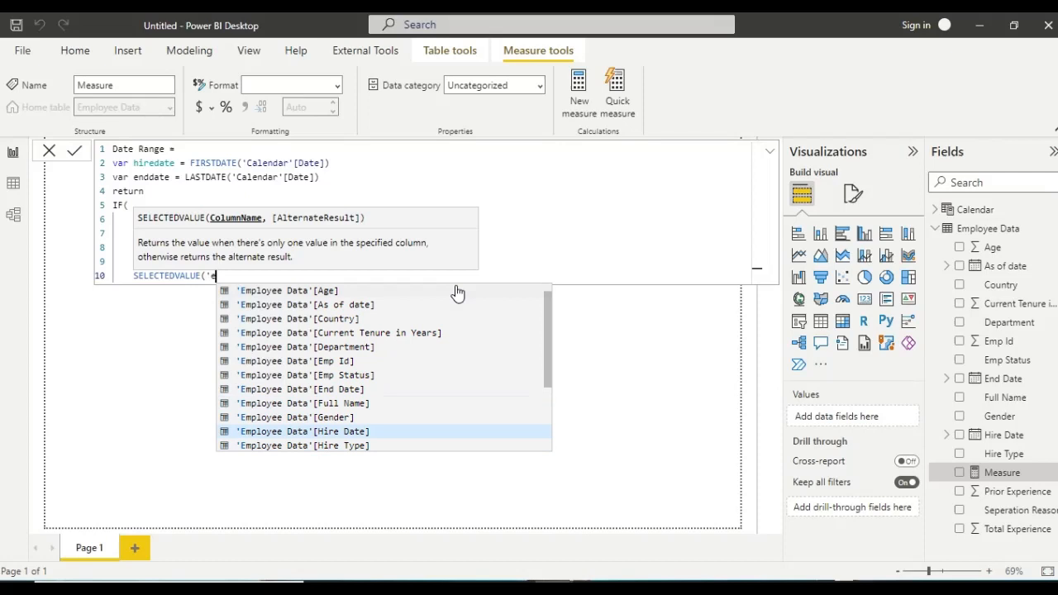
{"action": "key", "text": "Tab"}
{"action": "type", "text": ")<>"}
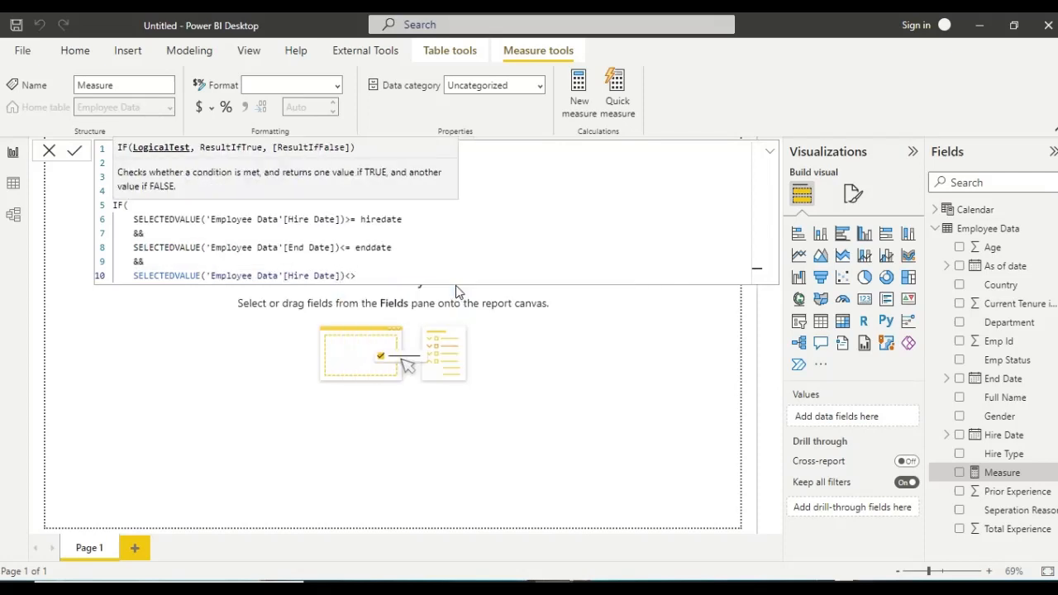
{"action": "type", "text": "bl"}
{"action": "left_click", "coordinate": [455, 290]}
{"action": "type", "text": "),"}
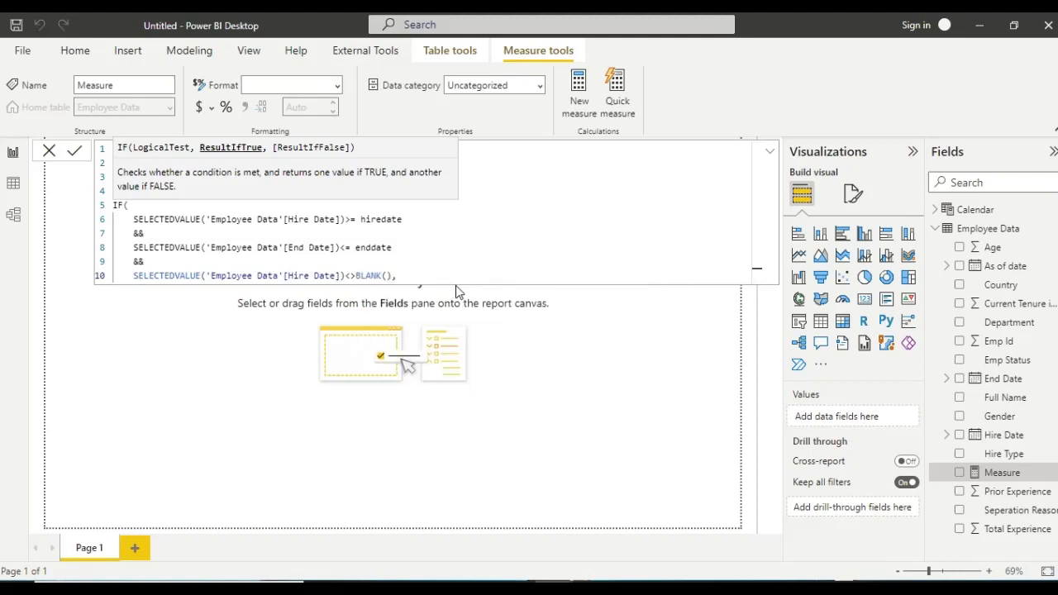
{"action": "key", "text": "shift+Return"}
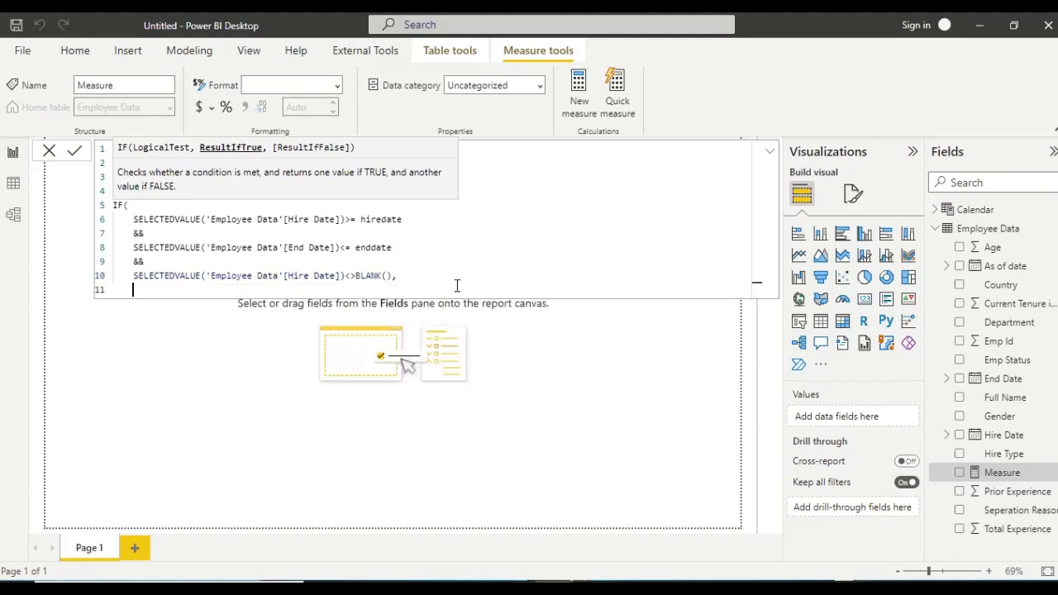
Complete the IF function with 1 as the true result and 0 as the false result, and commit the Date Range measure
{"action": "type", "text": "1,0"}
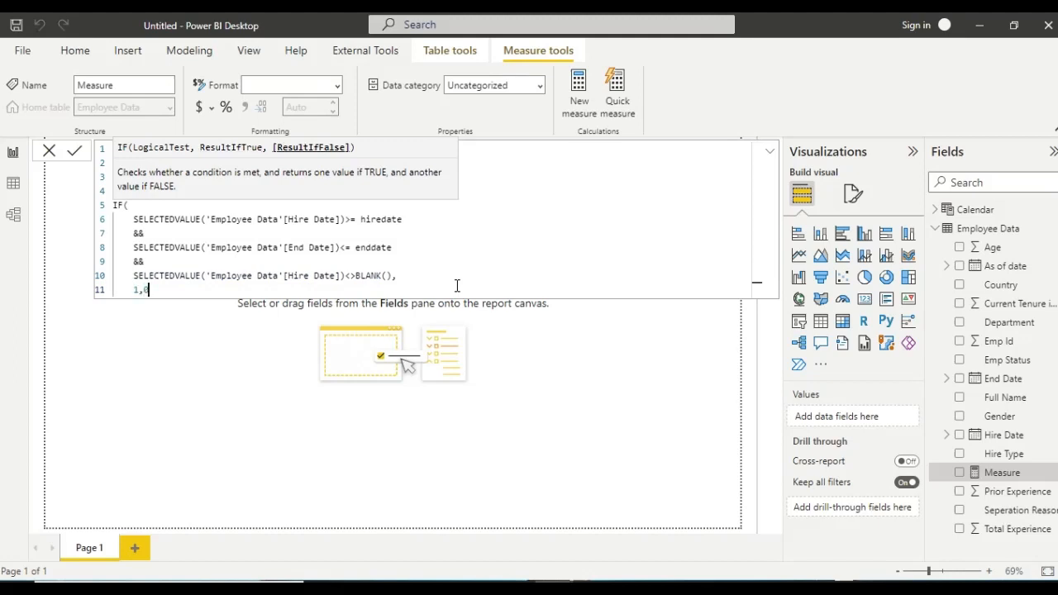
{"action": "type", "text": ")"}
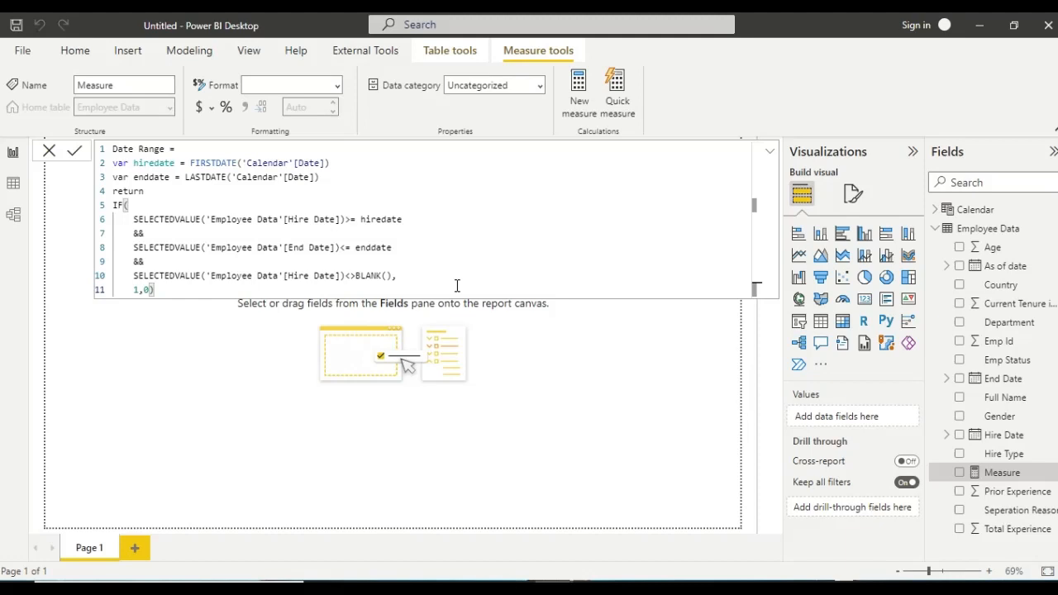
{"action": "key", "text": "Return"}
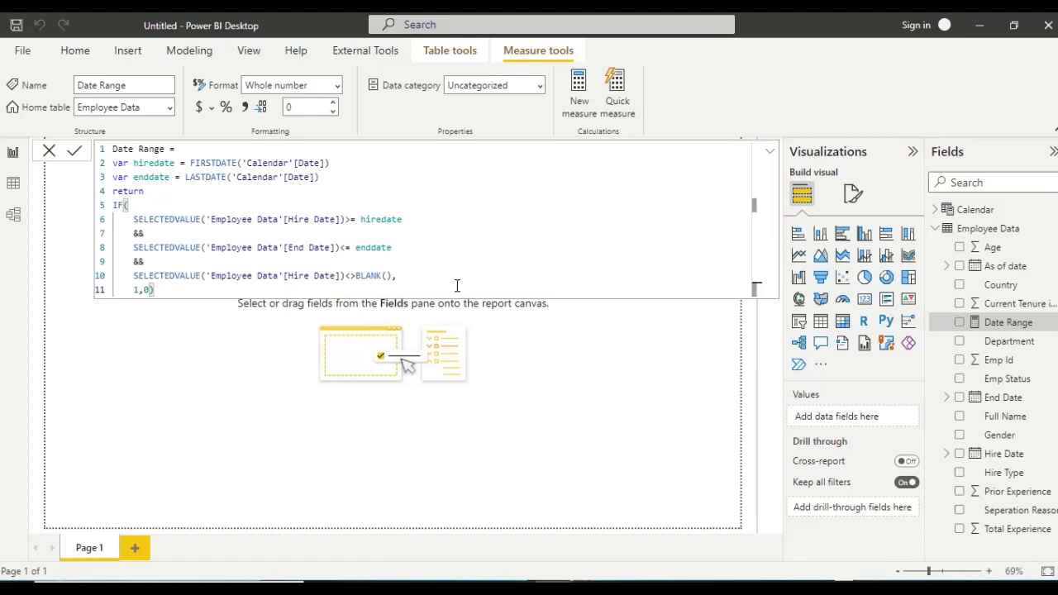
{"action": "left_click", "coordinate": [389, 436]}
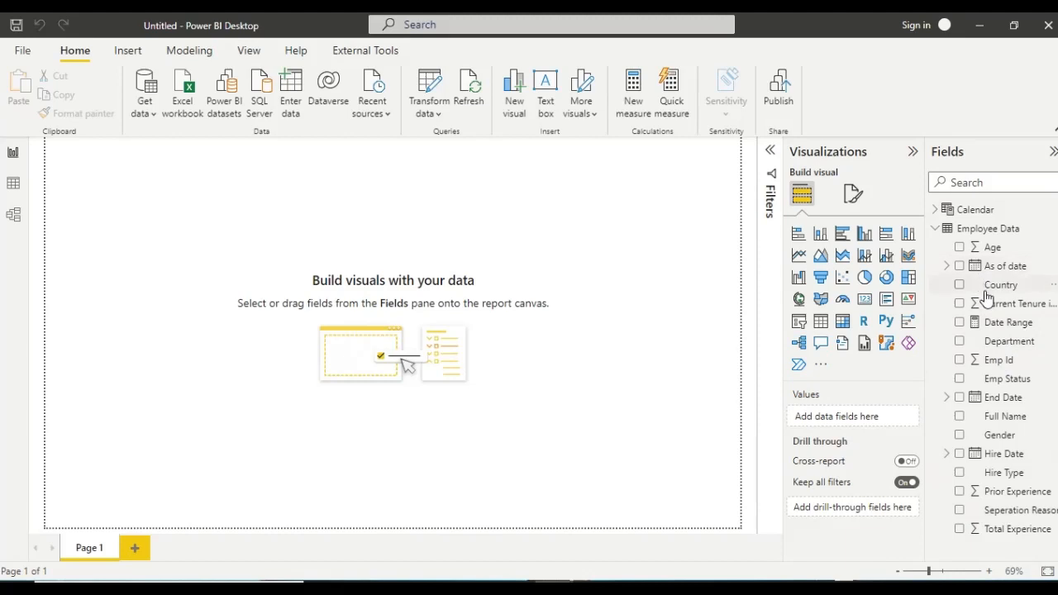
{"action": "left_click_drag", "start_coordinate": [1005, 322], "coordinate": [647, 406]}
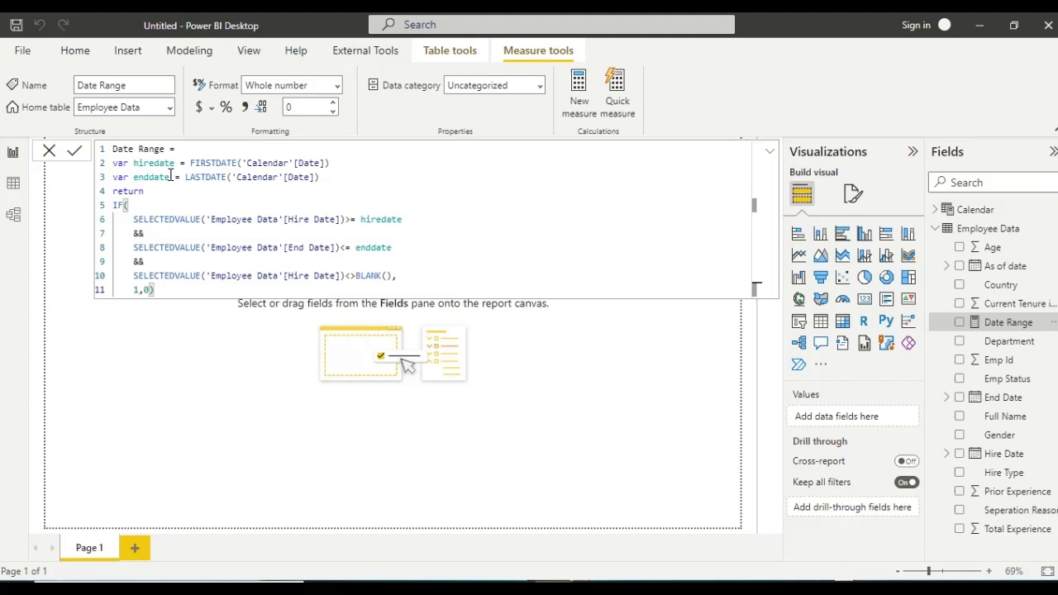
{"action": "left_click", "coordinate": [148, 398]}
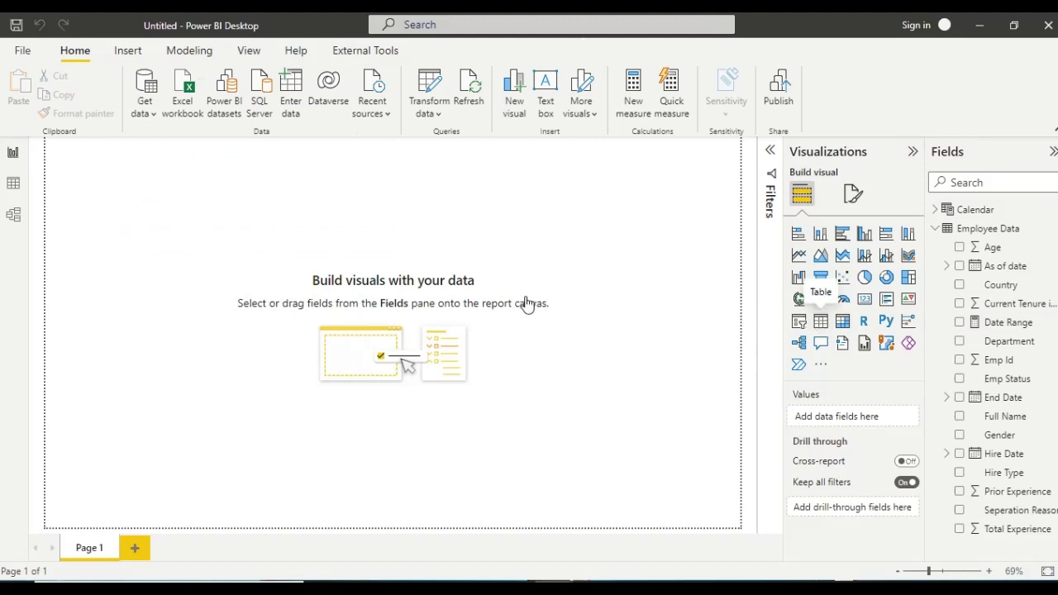
Insert an enlarged table visual with the Employee Data fields Full Name, Department, Hire Date and End Date
{"action": "left_click", "coordinate": [821, 321]}
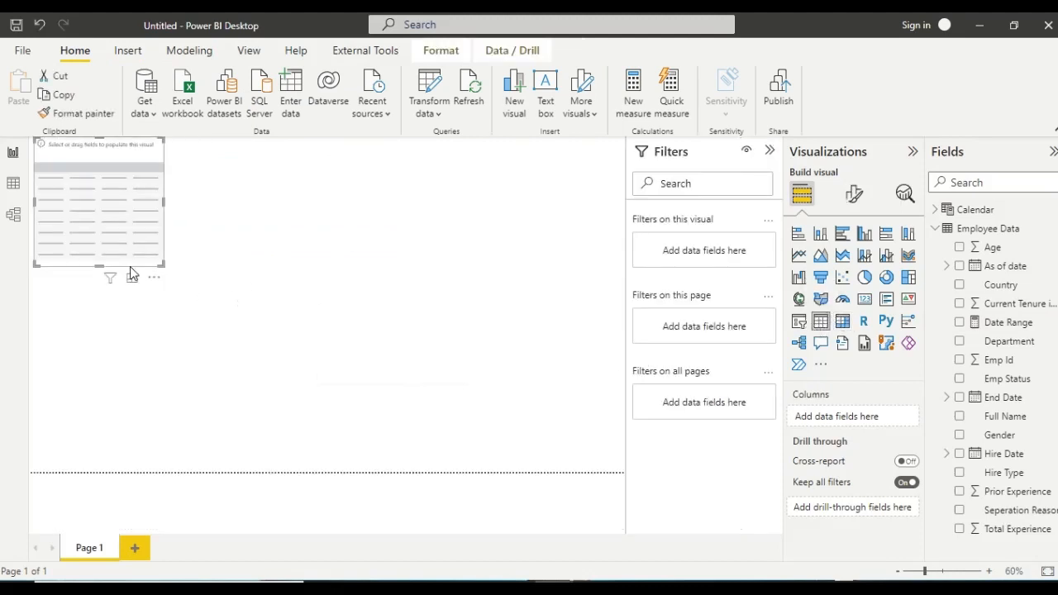
{"action": "left_click_drag", "start_coordinate": [162, 265], "coordinate": [301, 395]}
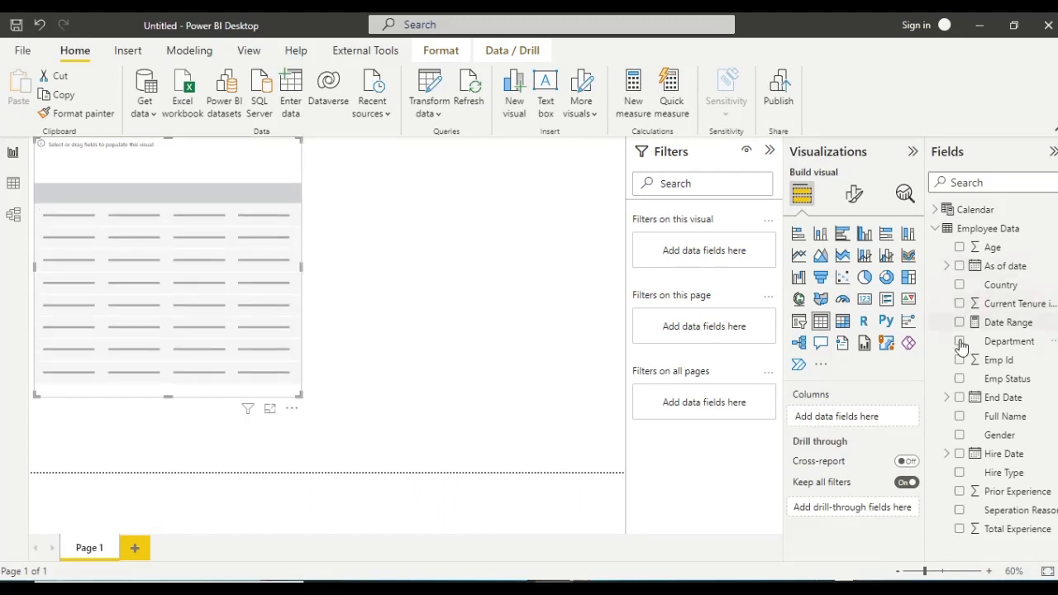
{"action": "left_click", "coordinate": [959, 417]}
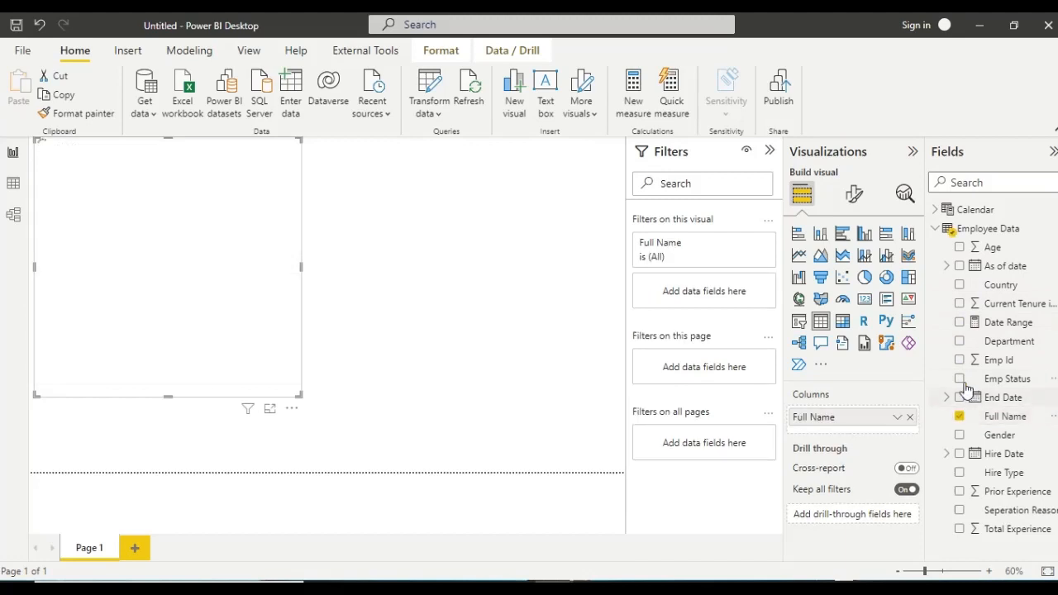
{"action": "left_click", "coordinate": [960, 342]}
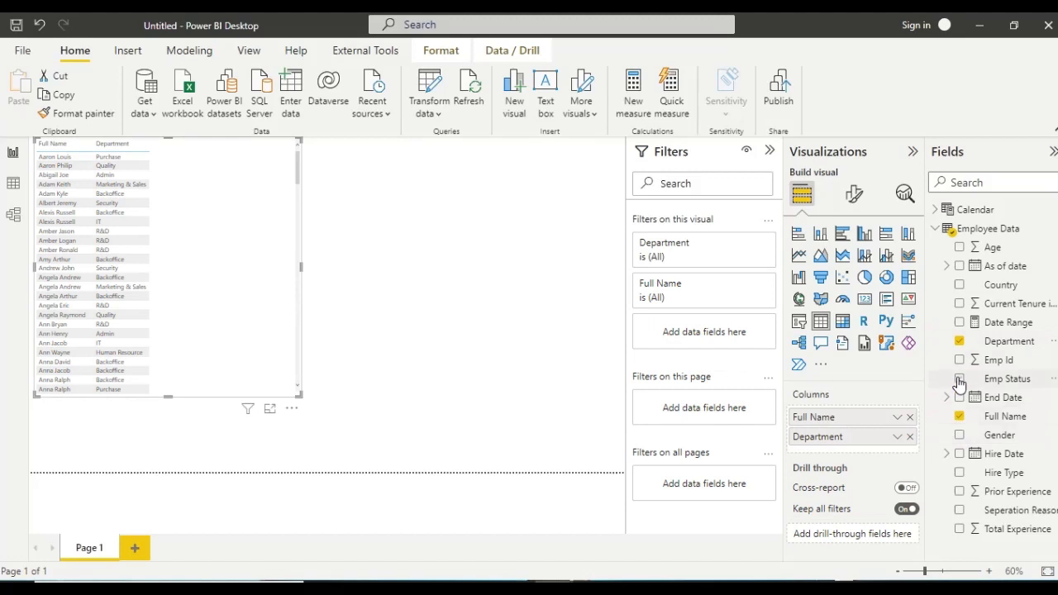
{"action": "left_click", "coordinate": [958, 454]}
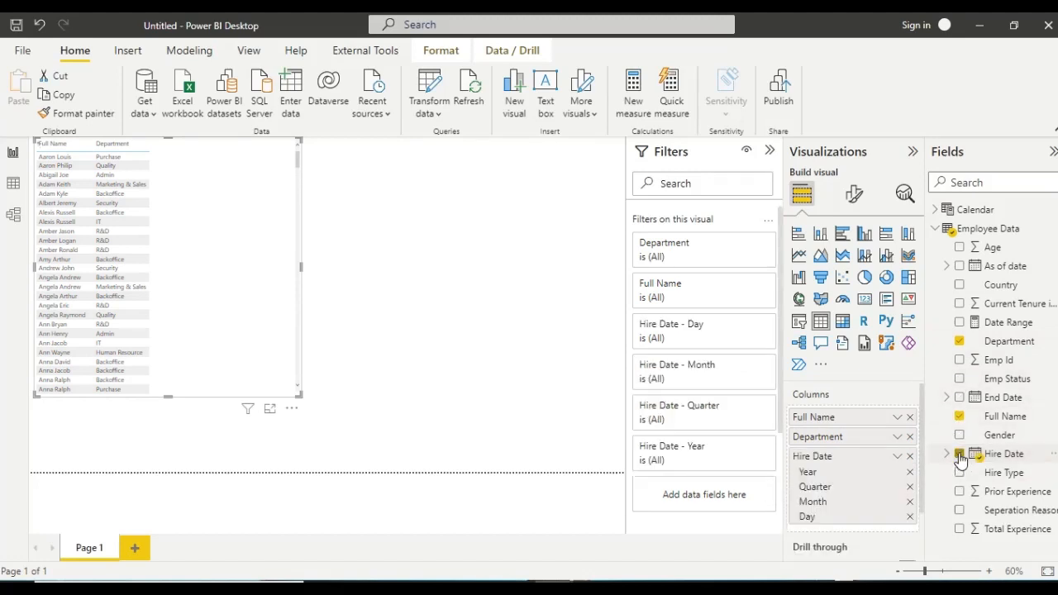
{"action": "left_click", "coordinate": [959, 398]}
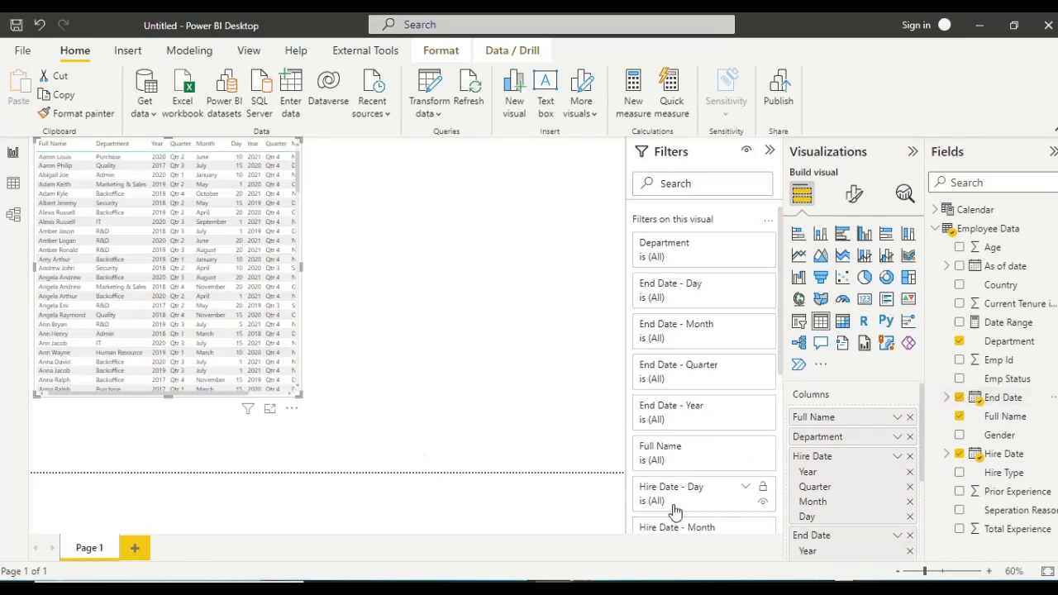
Show Hire Date and End Date in the table as plain dates instead of date hierarchies, and enlarge the table slightly
{"action": "right_click", "coordinate": [852, 460]}
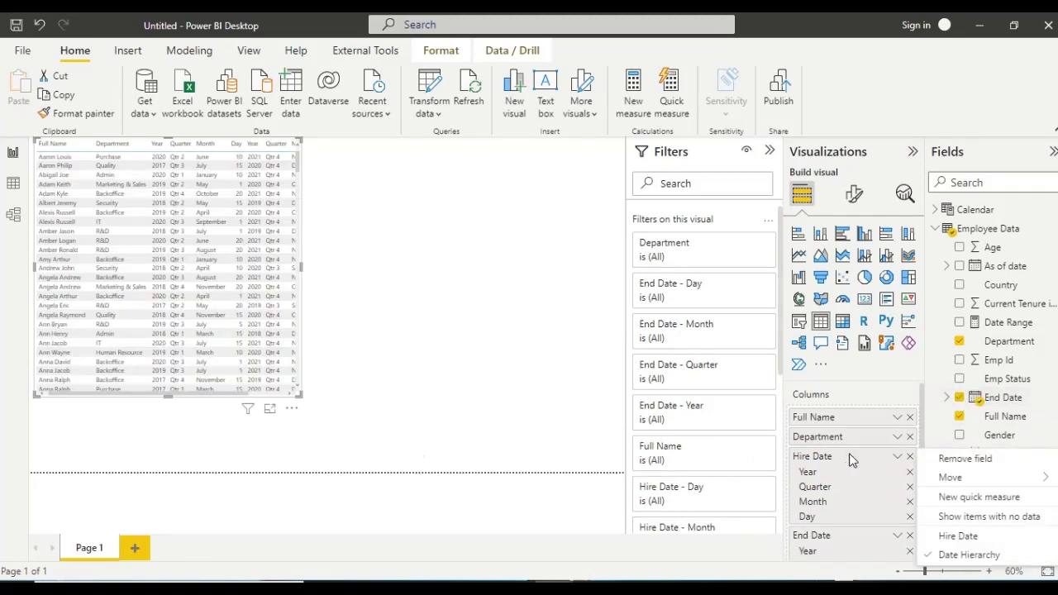
{"action": "left_click", "coordinate": [959, 537]}
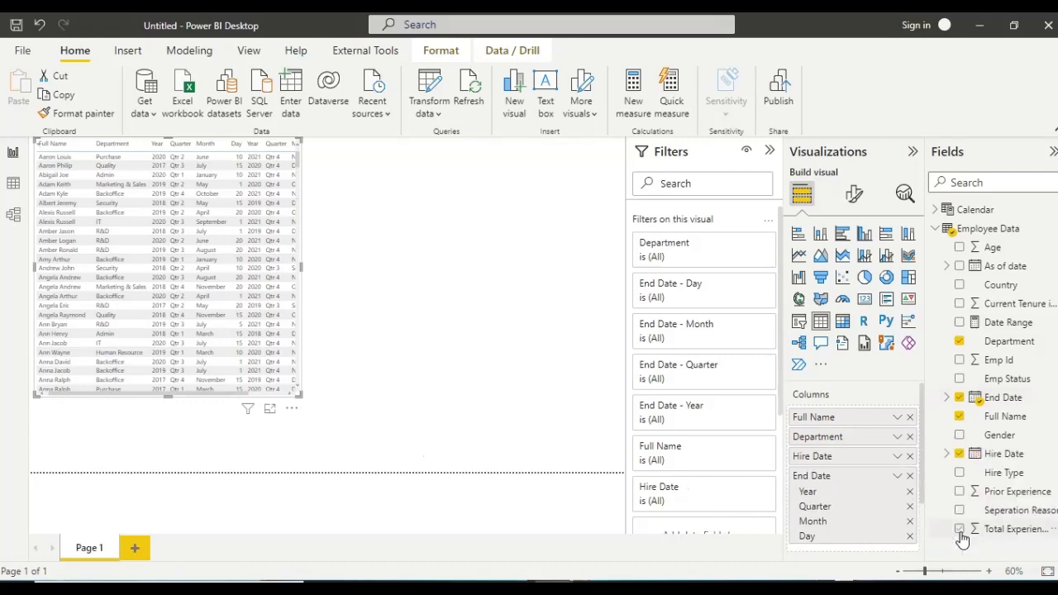
{"action": "right_click", "coordinate": [822, 478]}
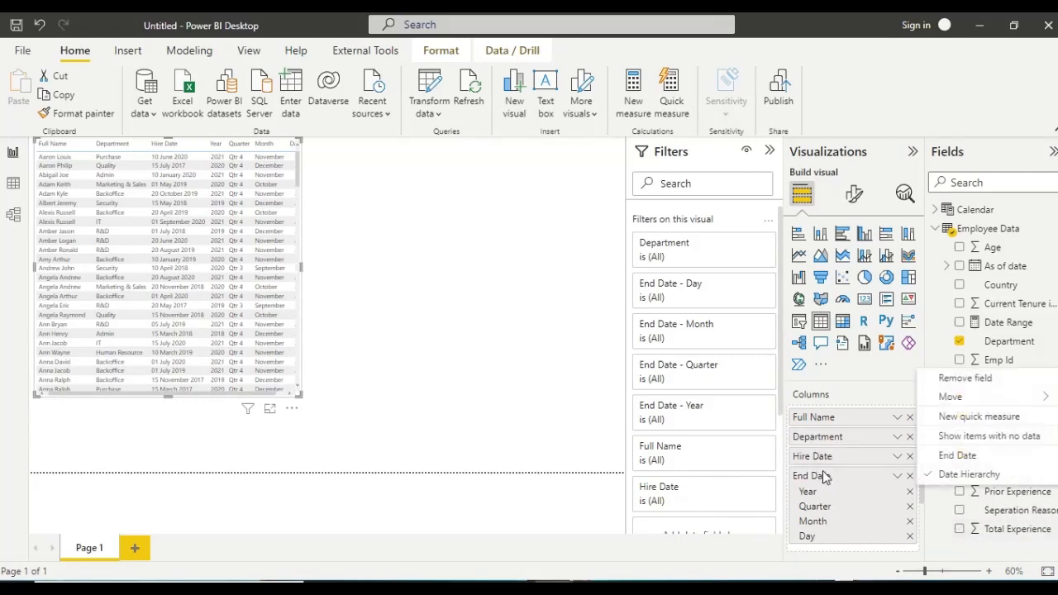
{"action": "left_click", "coordinate": [961, 456]}
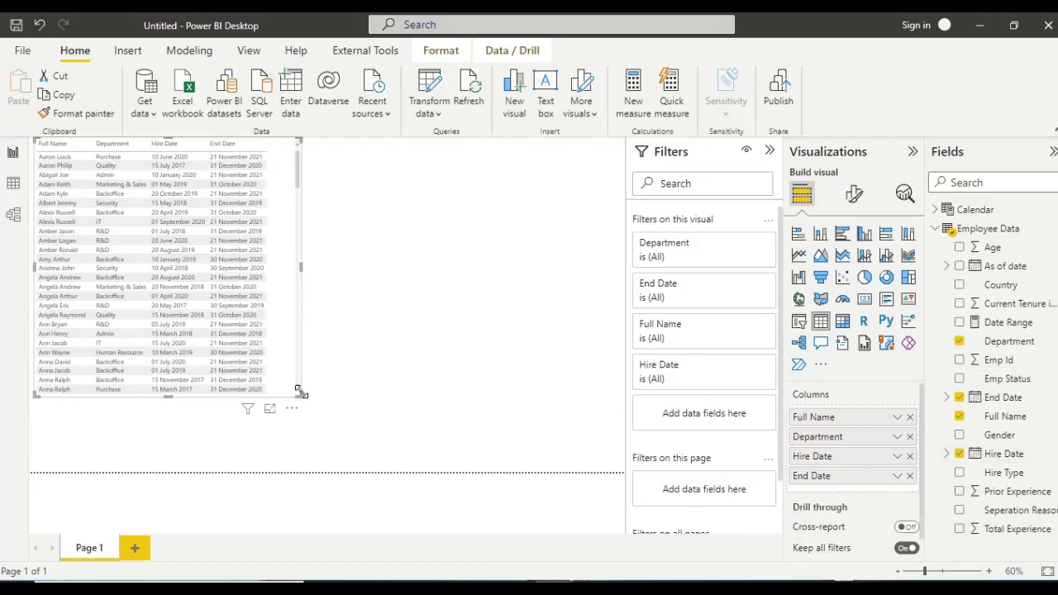
{"action": "left_click_drag", "start_coordinate": [297, 392], "coordinate": [329, 429]}
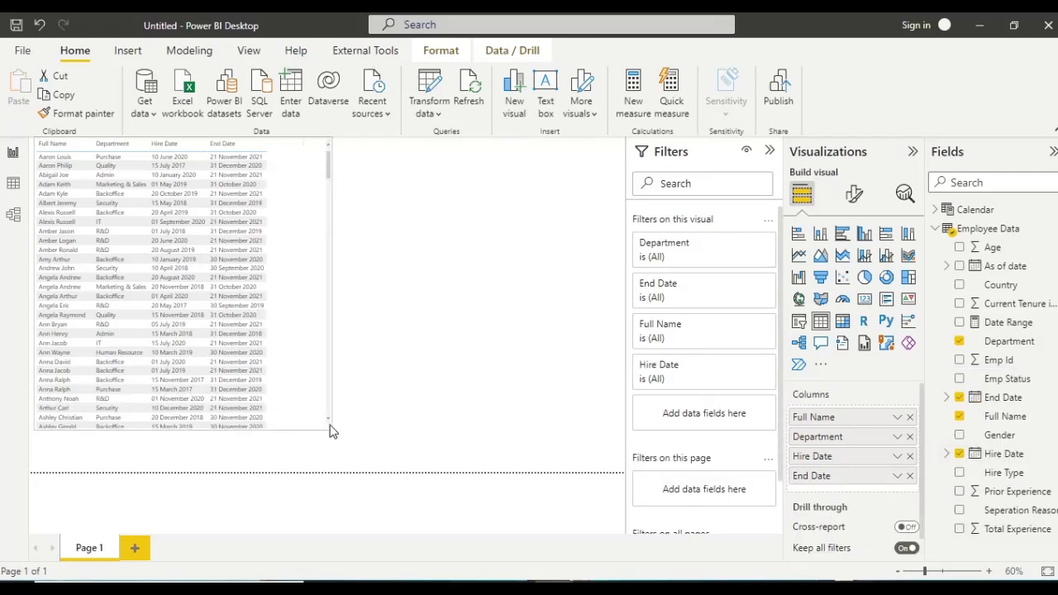
Add a slicer on the Calendar table's Date field beside the table and reduce the slicer's height
{"action": "left_click", "coordinate": [510, 255]}
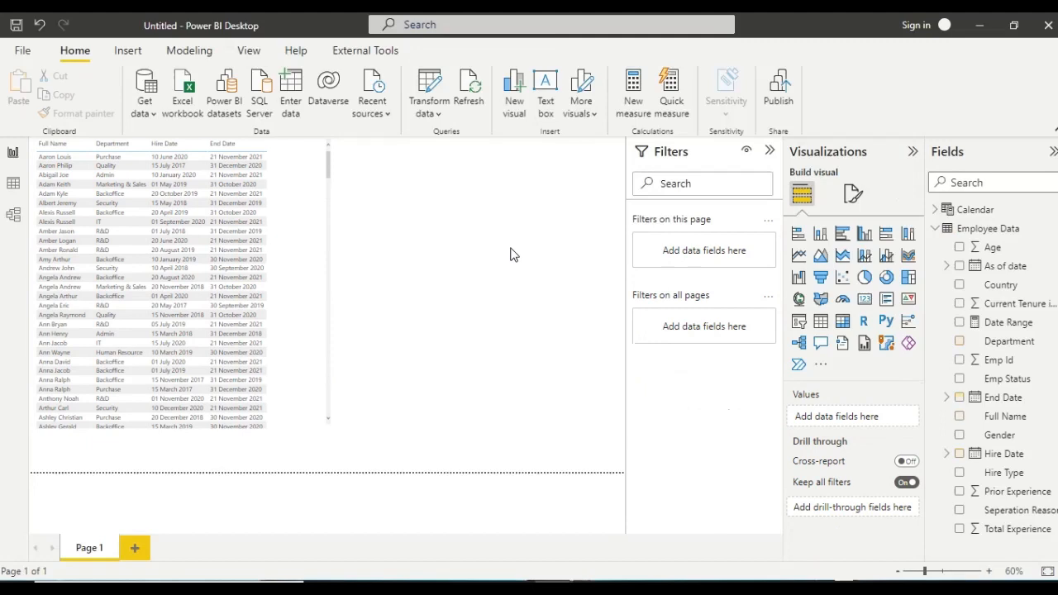
{"action": "left_click", "coordinate": [799, 322]}
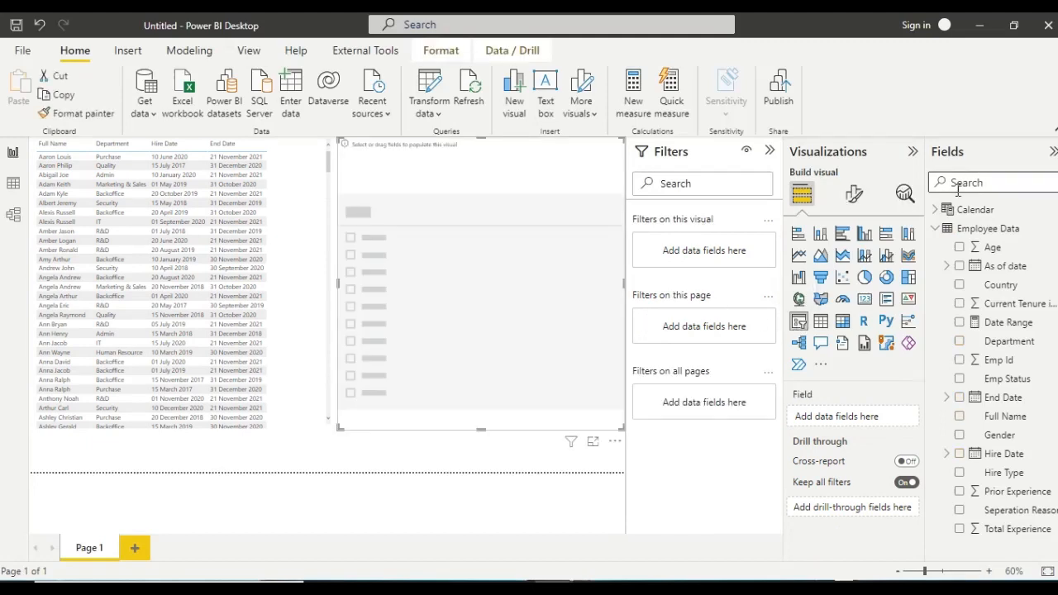
{"action": "left_click", "coordinate": [951, 211]}
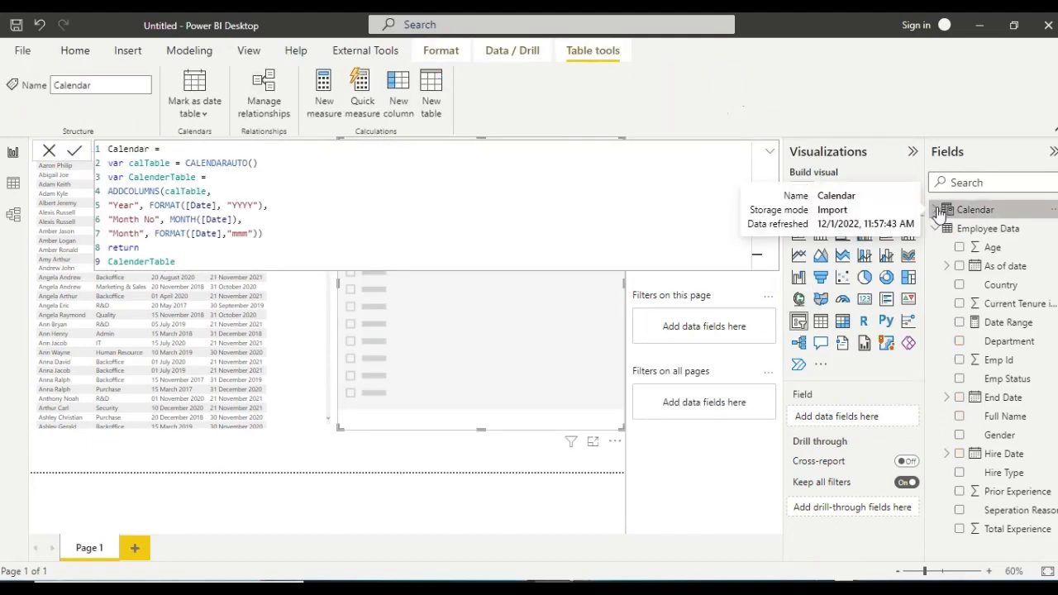
{"action": "left_click", "coordinate": [937, 211]}
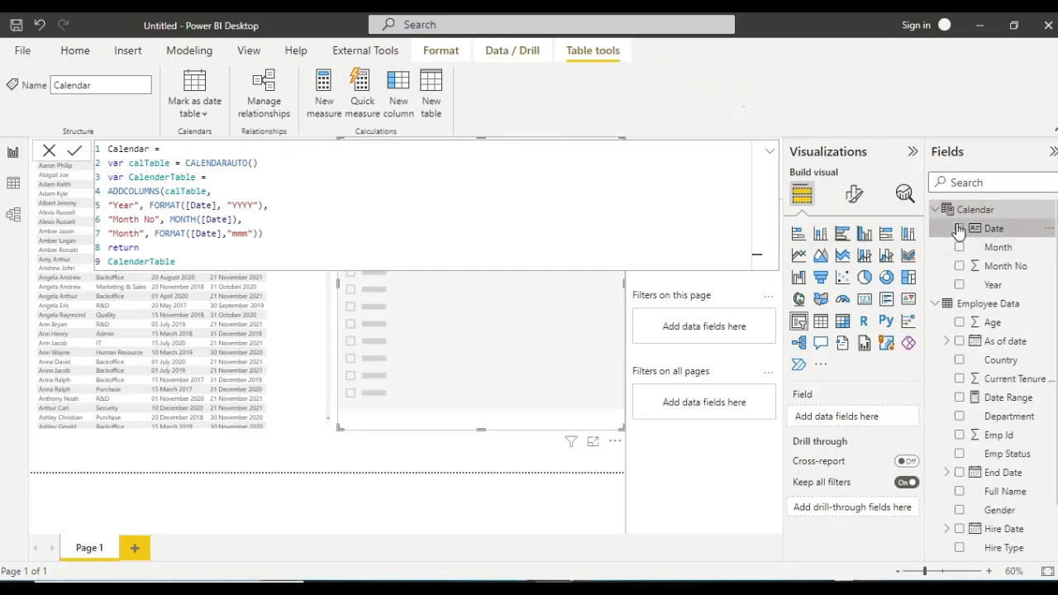
{"action": "left_click", "coordinate": [958, 228]}
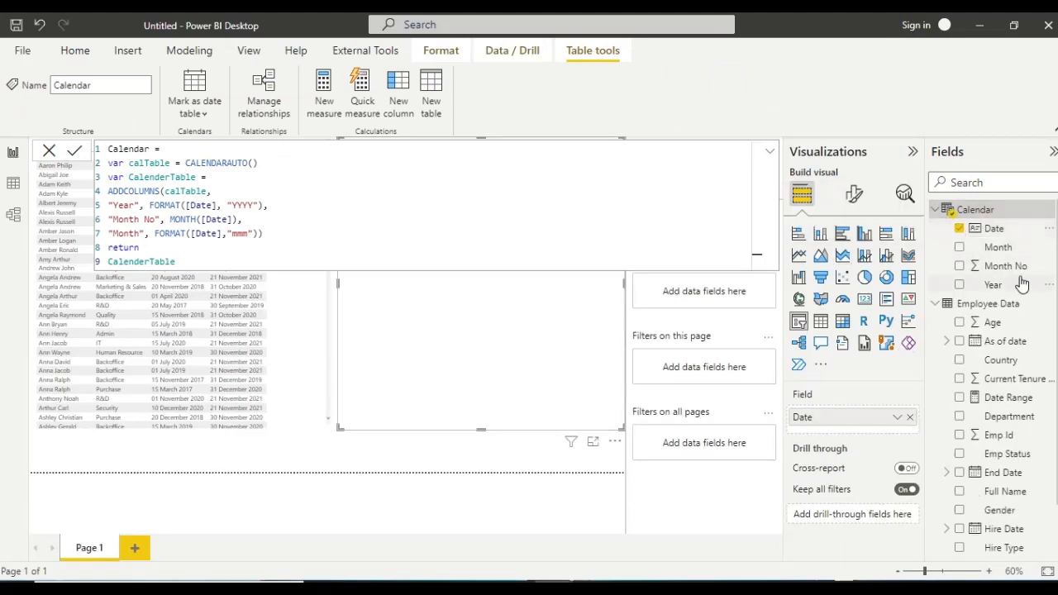
{"action": "left_click", "coordinate": [1011, 305]}
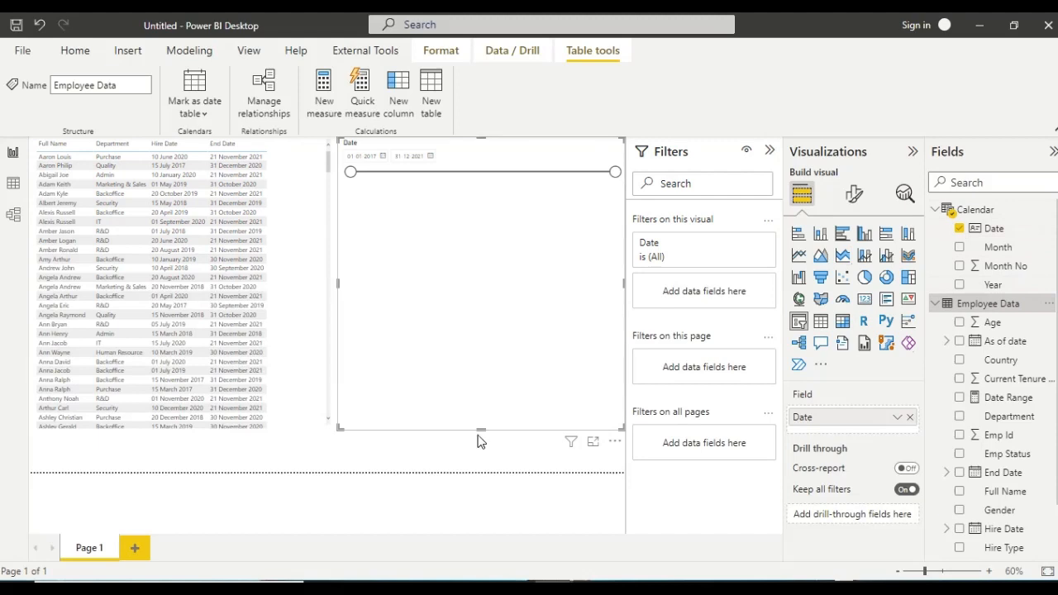
{"action": "left_click_drag", "start_coordinate": [479, 428], "coordinate": [495, 329]}
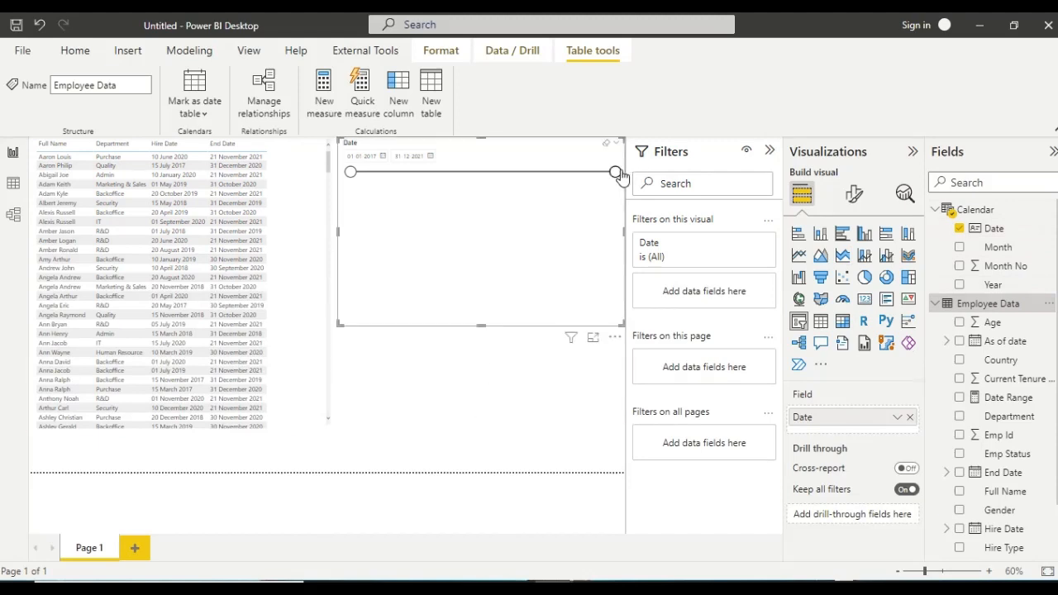
Narrow the Date slicer's range to 14-03-2018 through 31-01-2021
{"action": "mouse_move", "coordinate": [617, 172]}
{"action": "left_mouse_down"}
{"action": "mouse_move", "coordinate": [563, 172]}
{"action": "mouse_move", "coordinate": [608, 187]}
{"action": "left_mouse_up"}
{"action": "left_click_drag", "start_coordinate": [351, 171], "coordinate": [413, 172]}
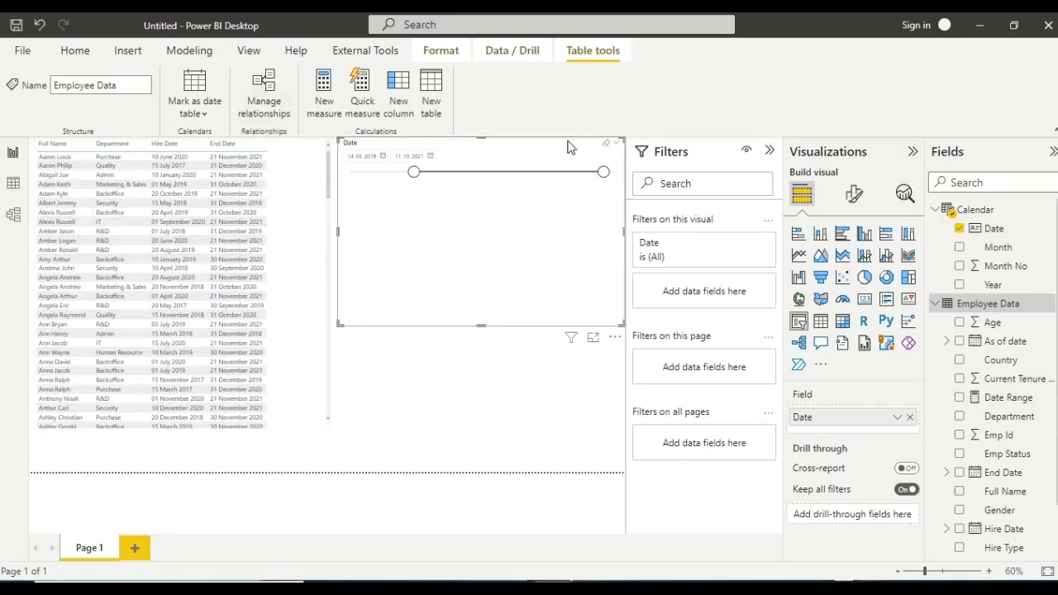
{"action": "left_click_drag", "start_coordinate": [598, 173], "coordinate": [569, 200]}
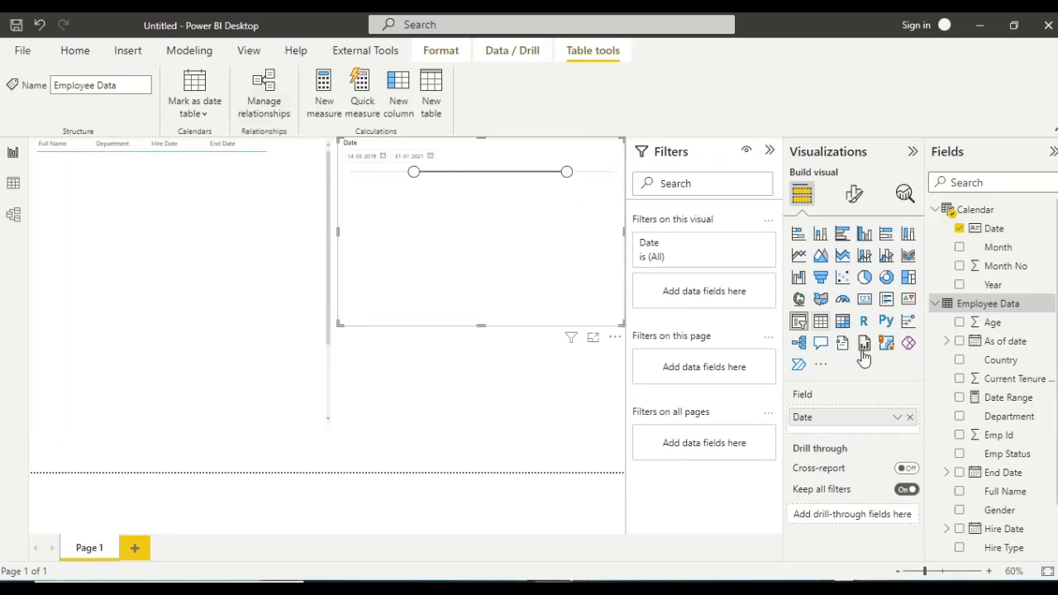
Add the Date Range measure as the last column of the employee table
{"action": "scroll", "coordinate": [1025, 385], "scroll_direction": "down", "scroll_amount": 1}
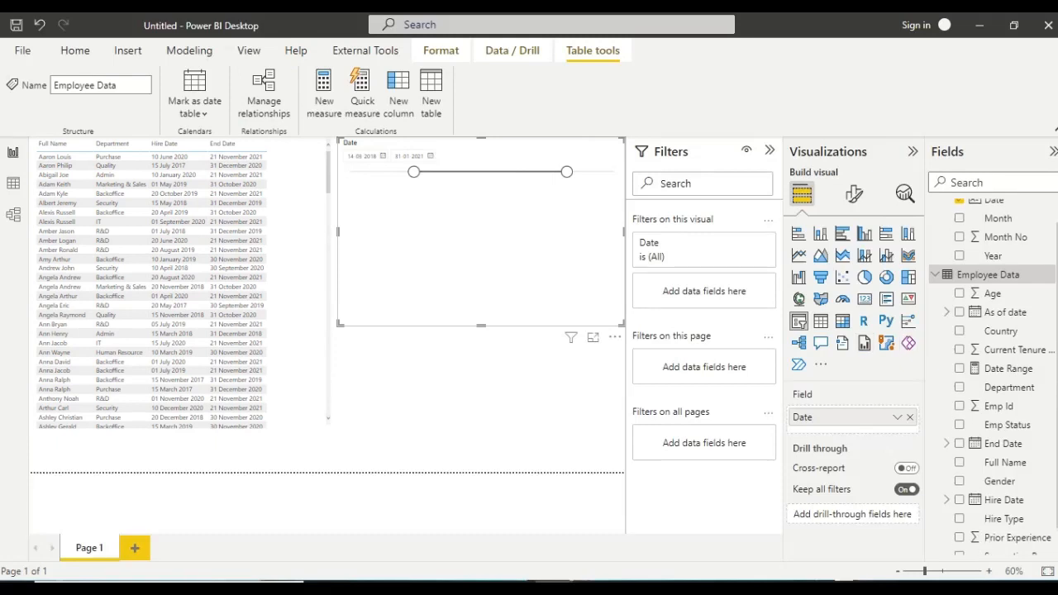
{"action": "left_click_drag", "start_coordinate": [1021, 373], "coordinate": [329, 373]}
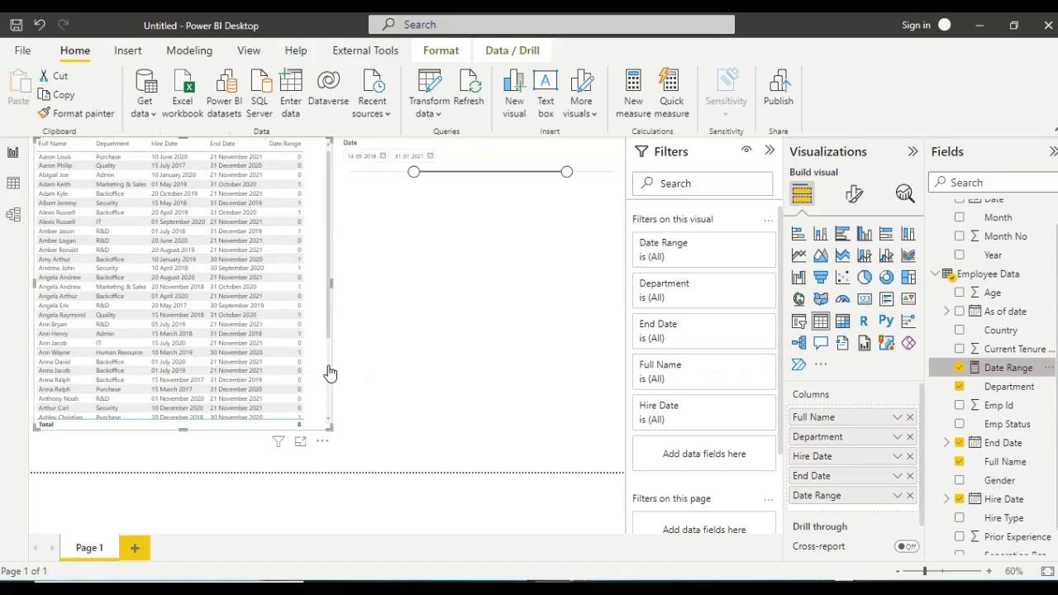
Test the measure with different end dates in the Date slicer, leaving the end date at 08-12-2020
{"action": "left_click", "coordinate": [568, 176]}
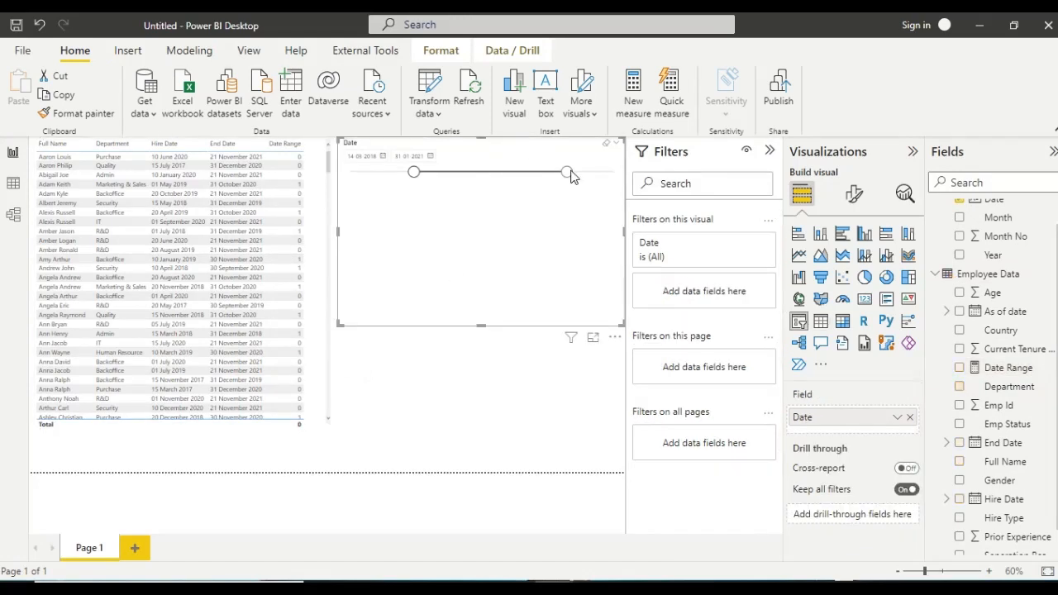
{"action": "left_click_drag", "start_coordinate": [568, 176], "coordinate": [526, 172]}
{"action": "left_click_drag", "start_coordinate": [526, 172], "coordinate": [580, 192]}
{"action": "left_click_drag", "start_coordinate": [578, 173], "coordinate": [558, 176]}
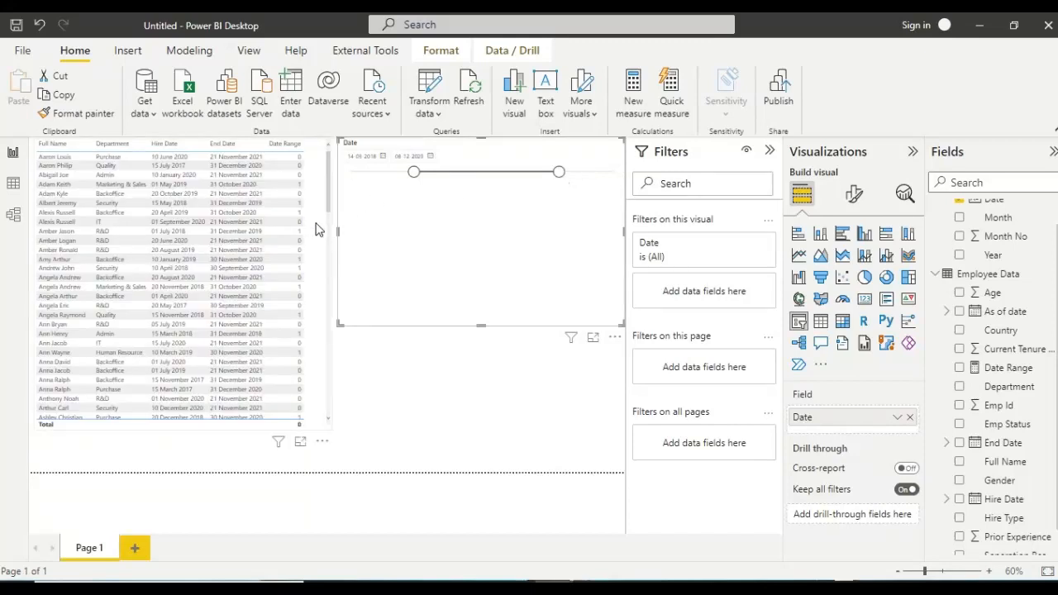
Add the Date Range measure as a visual-level filter on the employee table and apply the condition that its value is 1
{"action": "left_click", "coordinate": [315, 229]}
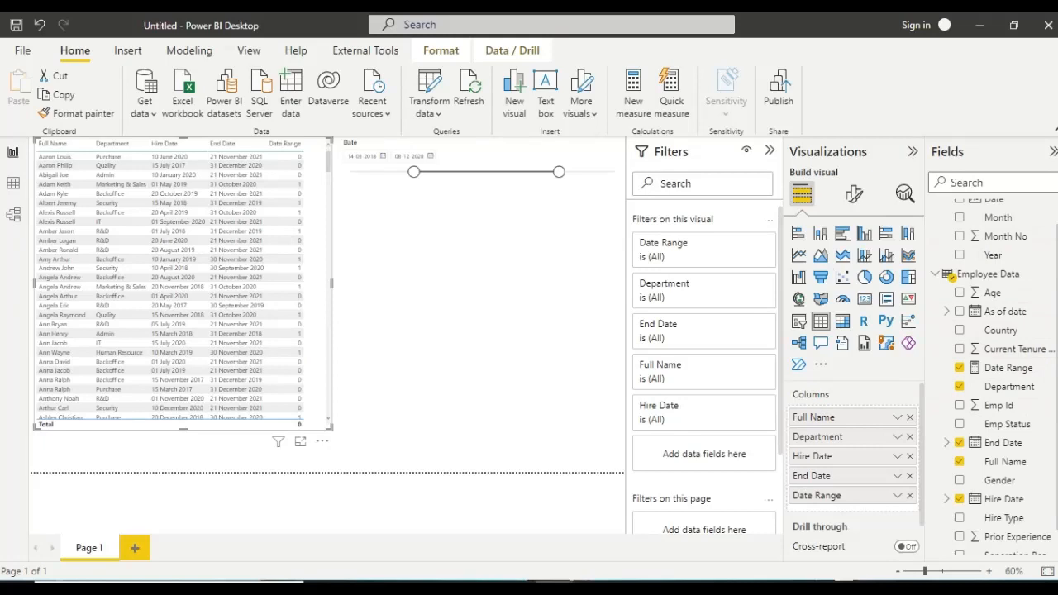
{"action": "scroll", "coordinate": [1055, 283], "scroll_direction": "down", "scroll_amount": 1}
{"action": "scroll", "coordinate": [1055, 283], "scroll_direction": "up", "scroll_amount": 2}
{"action": "scroll", "coordinate": [1055, 283], "scroll_direction": "down", "scroll_amount": 2}
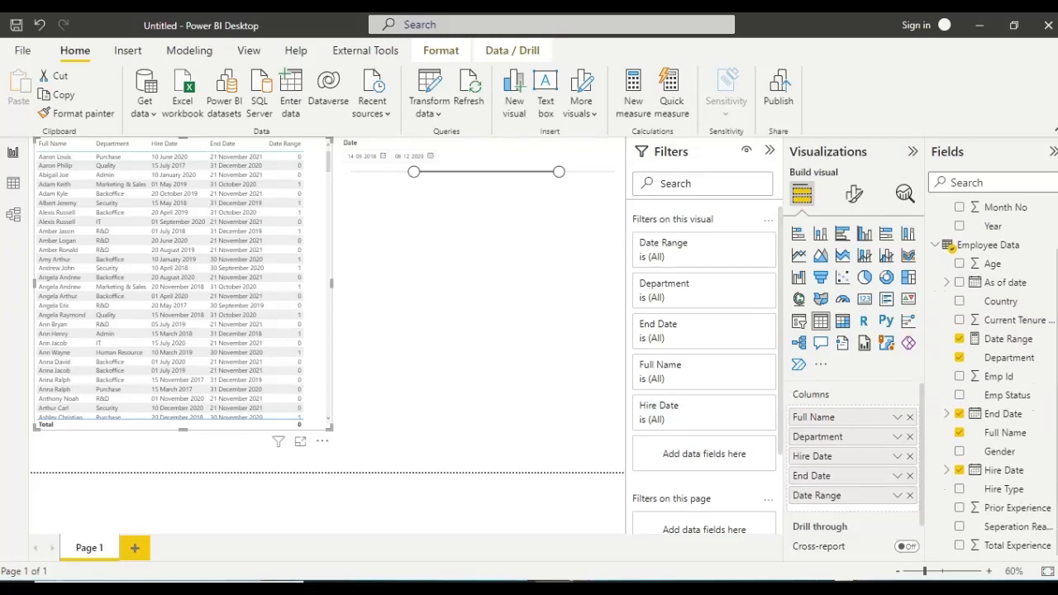
{"action": "left_click_drag", "start_coordinate": [1007, 339], "coordinate": [710, 452]}
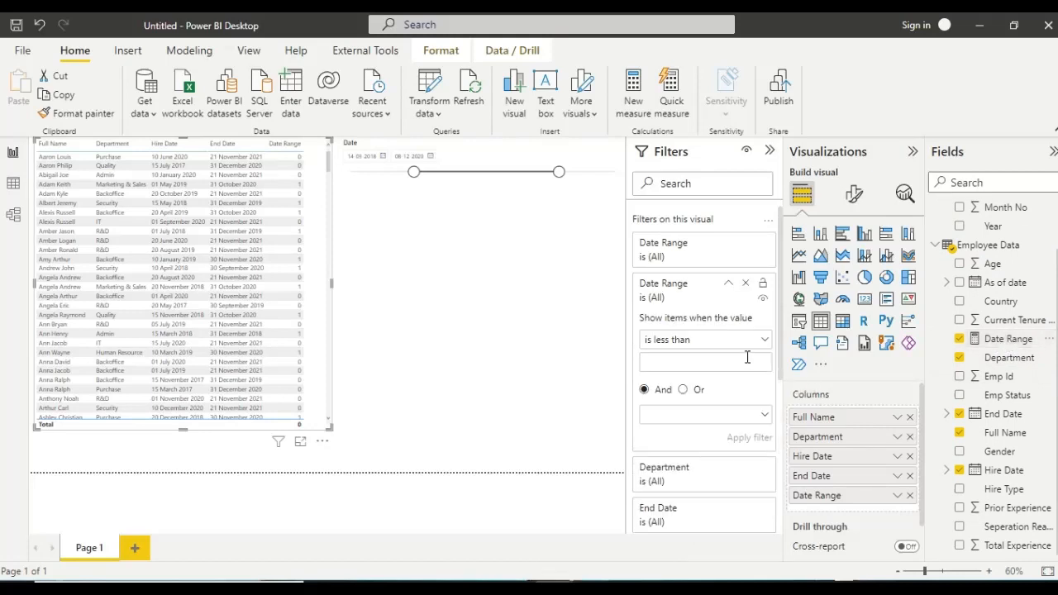
{"action": "left_click", "coordinate": [765, 340]}
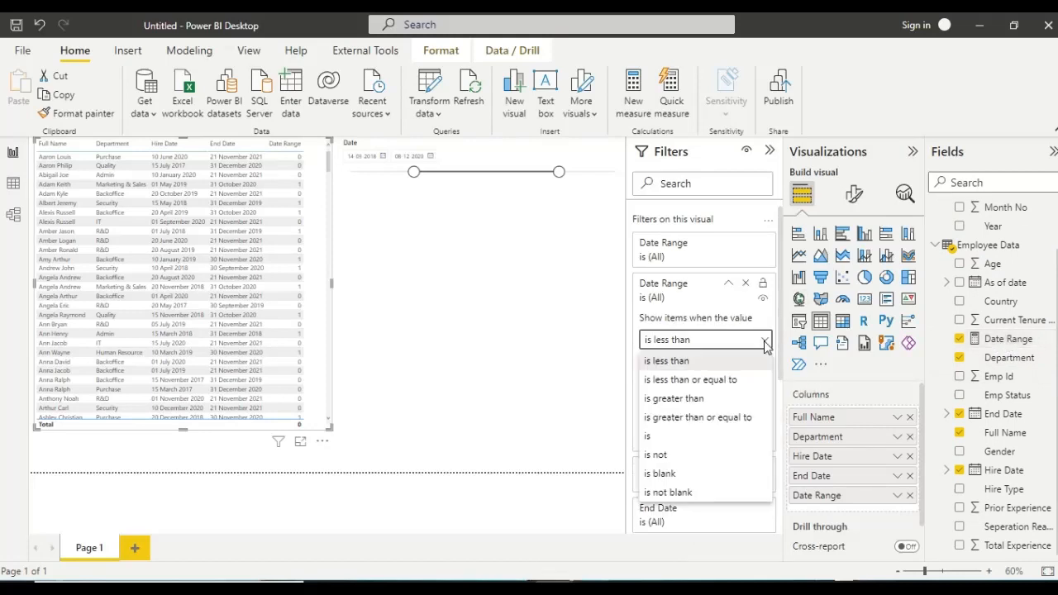
{"action": "left_click", "coordinate": [694, 437]}
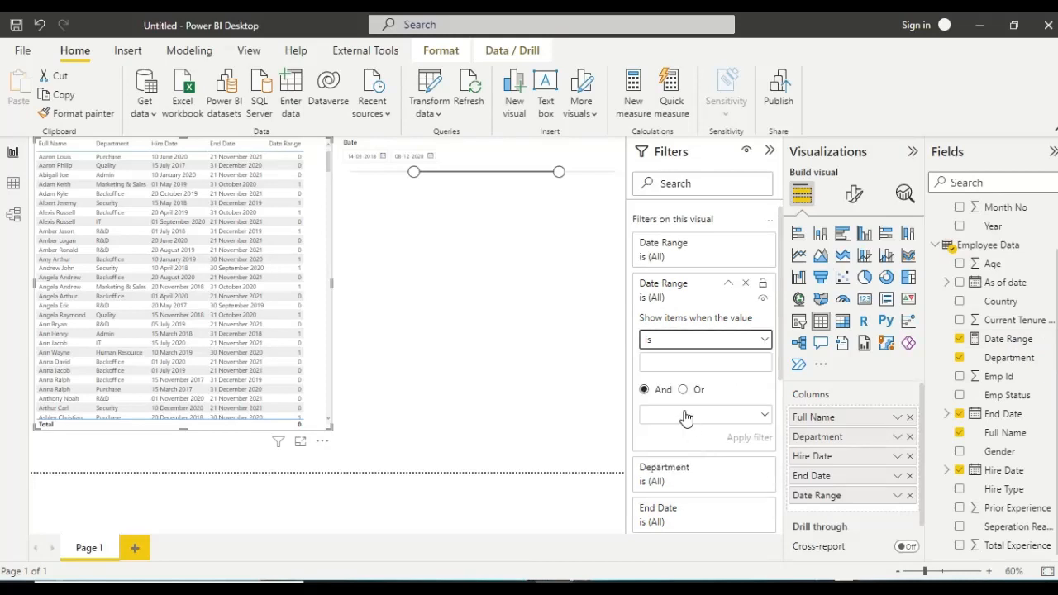
{"action": "left_click", "coordinate": [682, 361]}
{"action": "type", "text": "1"}
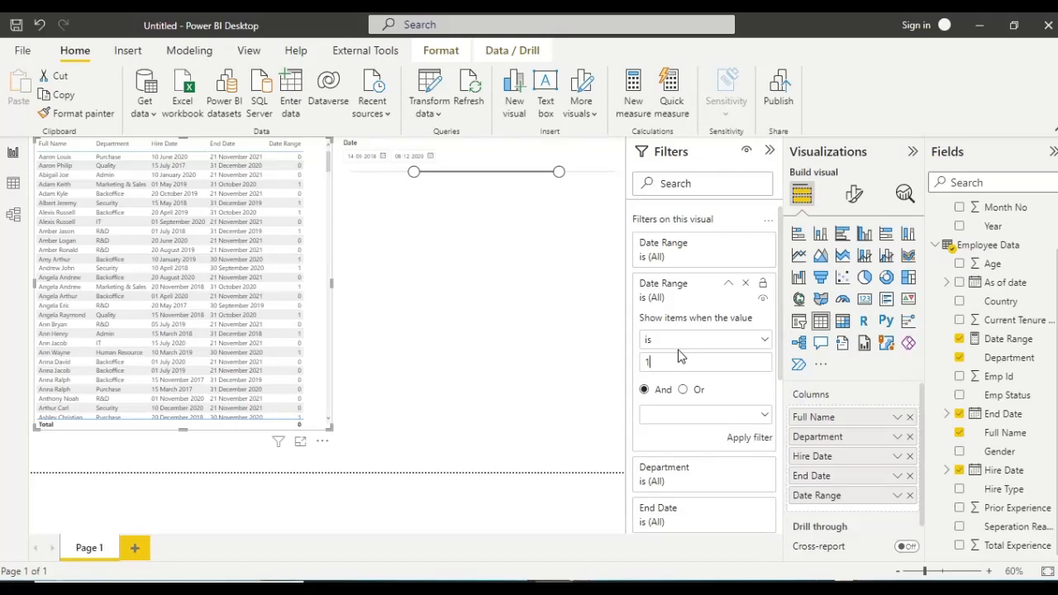
{"action": "left_click", "coordinate": [748, 440]}
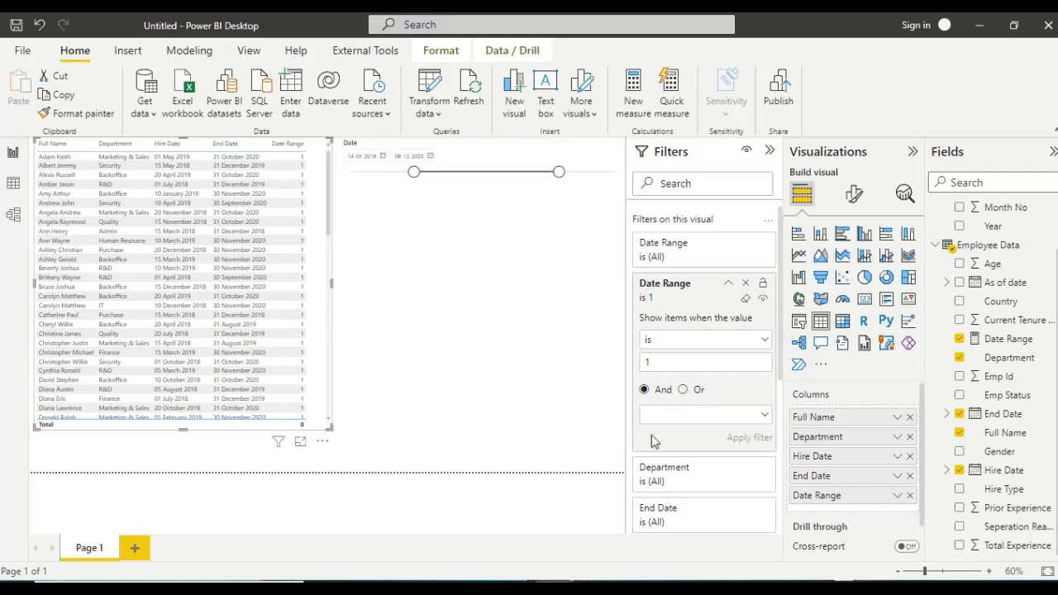
Test the filtered table by changing the Date slicer's range to 22-11-2018 through 31-03-2021
{"action": "left_click_drag", "start_coordinate": [415, 179], "coordinate": [442, 177]}
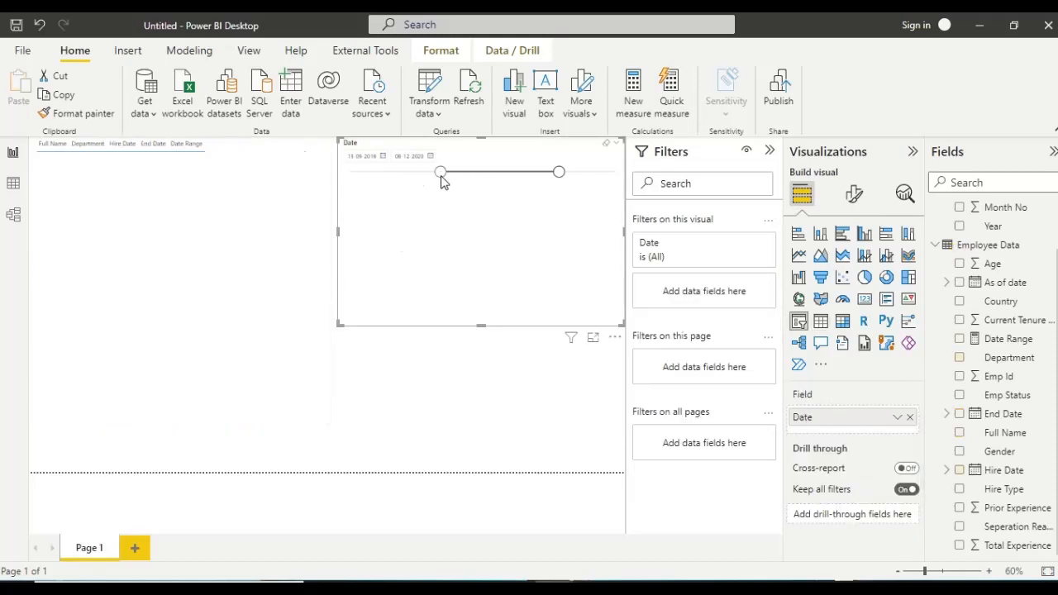
{"action": "mouse_move", "coordinate": [562, 175]}
{"action": "left_mouse_down"}
{"action": "mouse_move", "coordinate": [532, 185]}
{"action": "mouse_move", "coordinate": [579, 179]}
{"action": "left_mouse_up"}
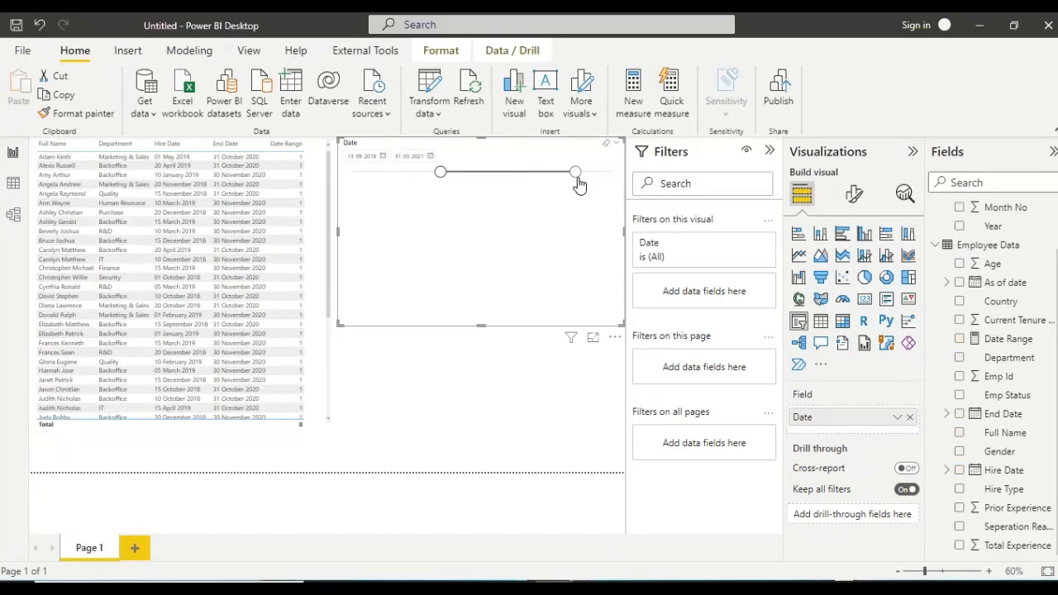
{"action": "left_click_drag", "start_coordinate": [440, 177], "coordinate": [316, 208]}
Move the Date slicer slightly lower on the page and narrow it to leave a gap beside the employee table
{"action": "left_click_drag", "start_coordinate": [432, 267], "coordinate": [554, 252]}
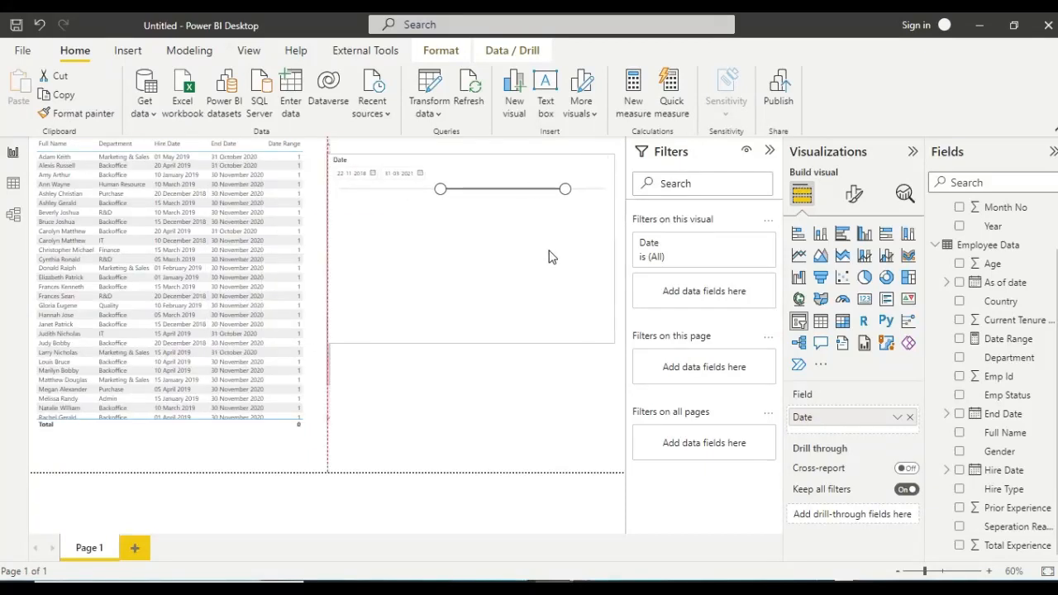
{"action": "left_click_drag", "start_coordinate": [328, 243], "coordinate": [396, 243]}
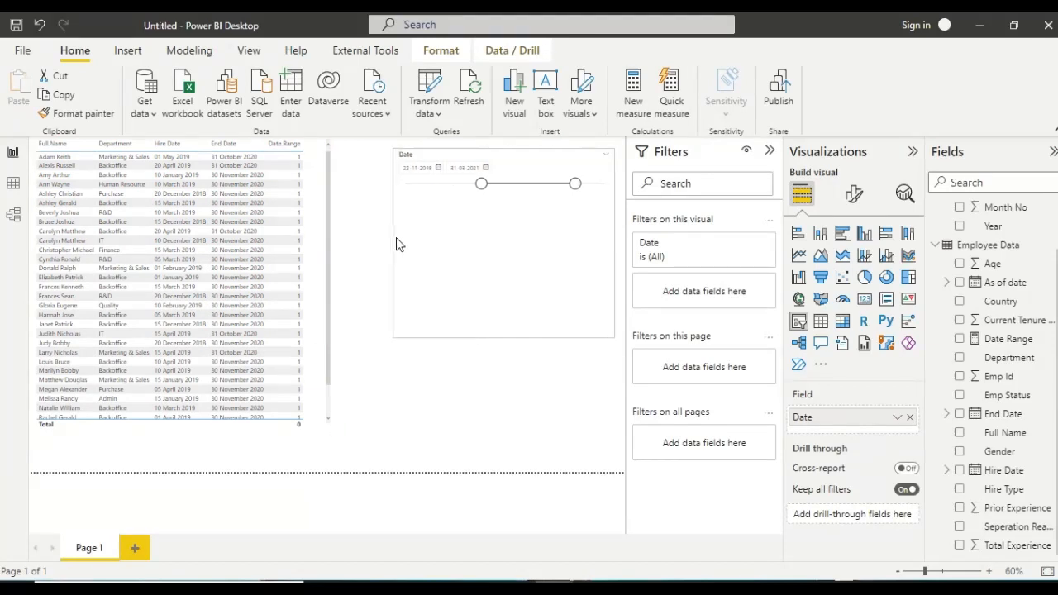